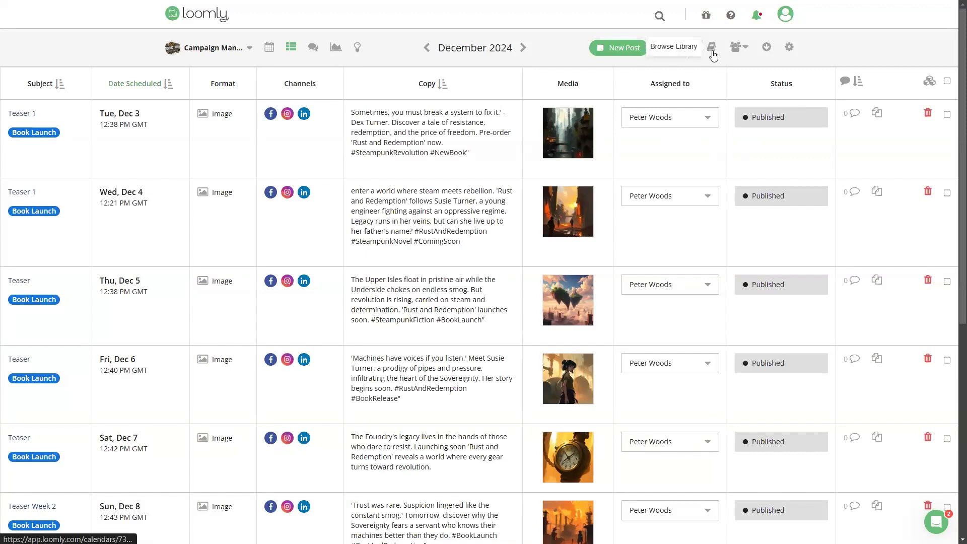
# Step: Open the media library, add the Book Launch label to the preview.png asset and save it
pyautogui.click(712, 50)
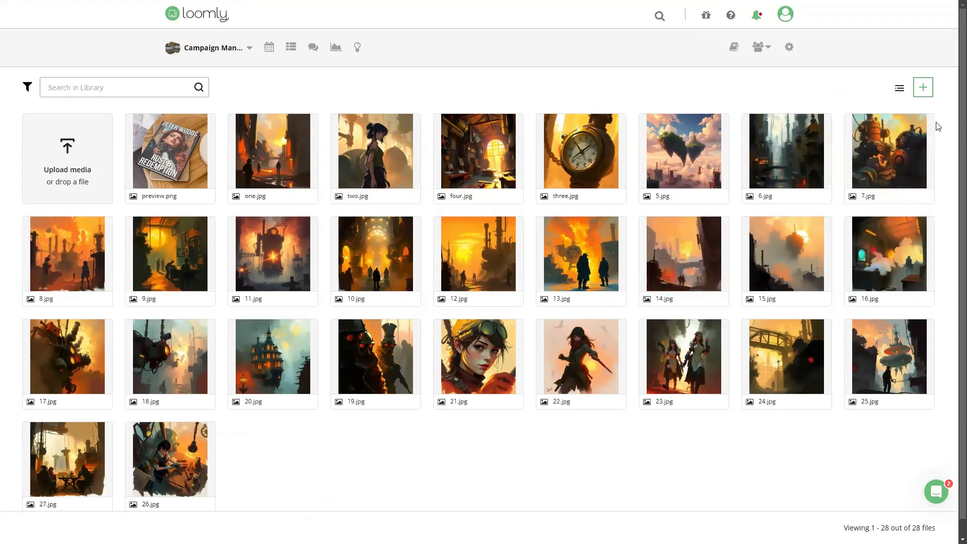
pyautogui.click(925, 95)
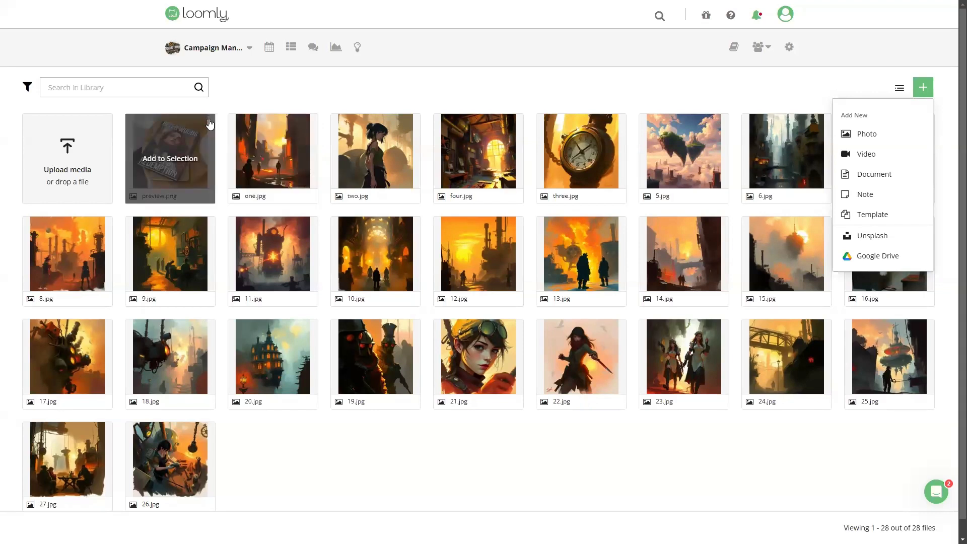
pyautogui.click(209, 123)
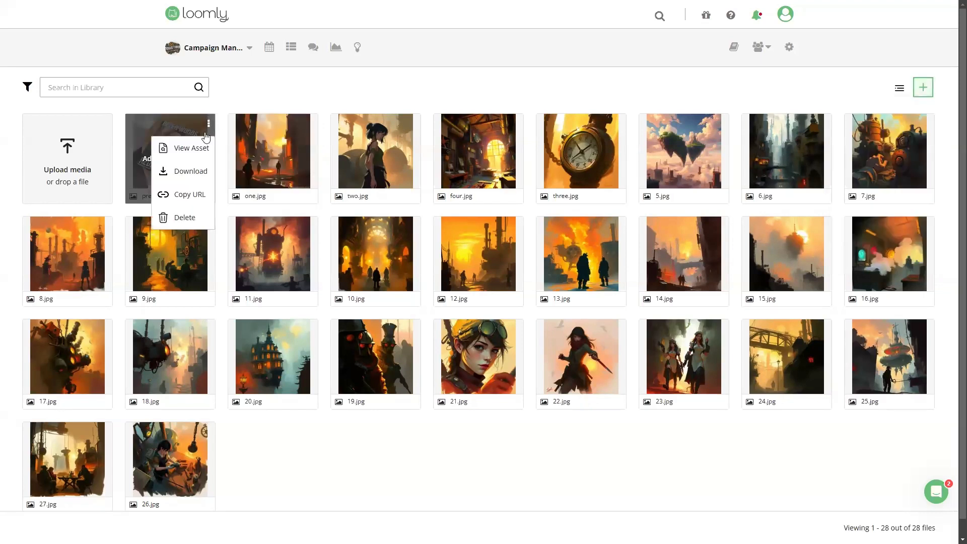
pyautogui.click(195, 151)
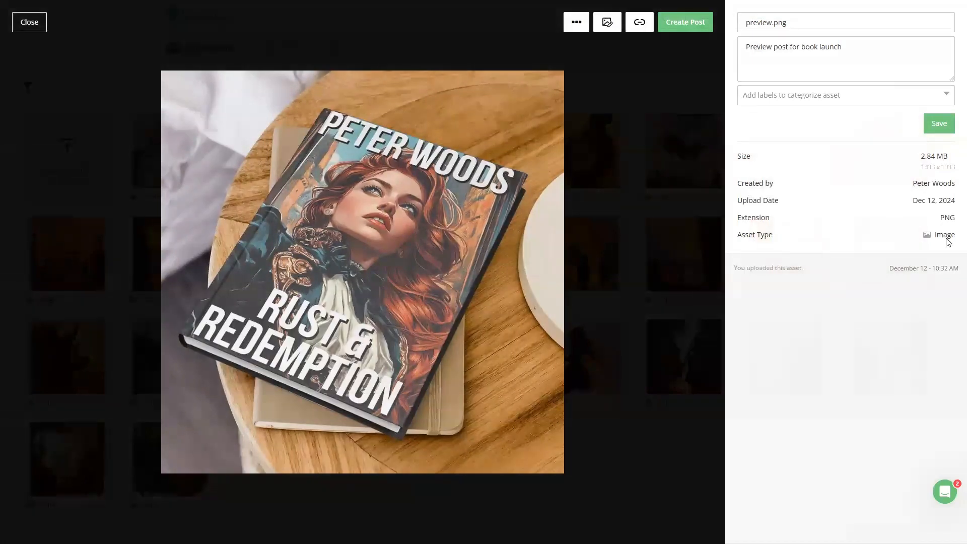
pyautogui.click(832, 96)
pyautogui.click(784, 119)
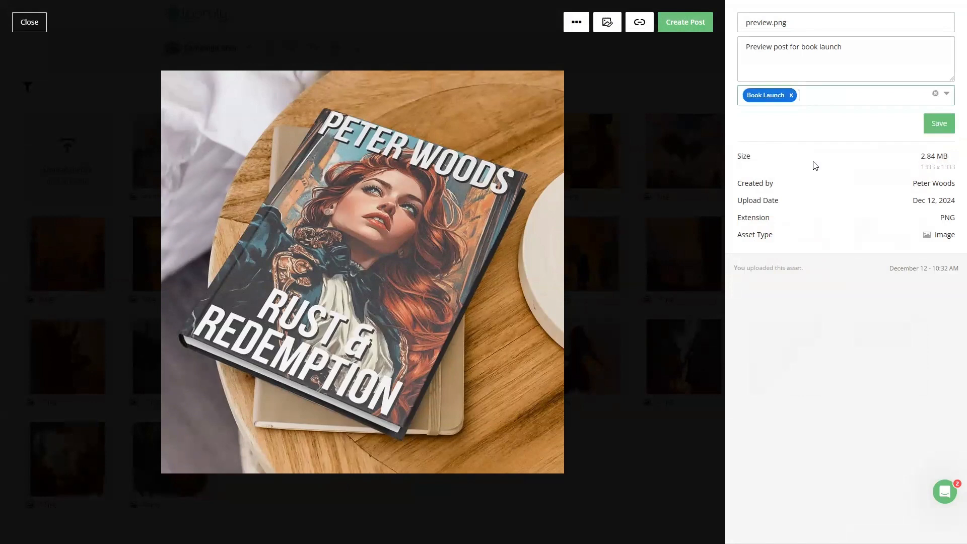
pyautogui.click(934, 125)
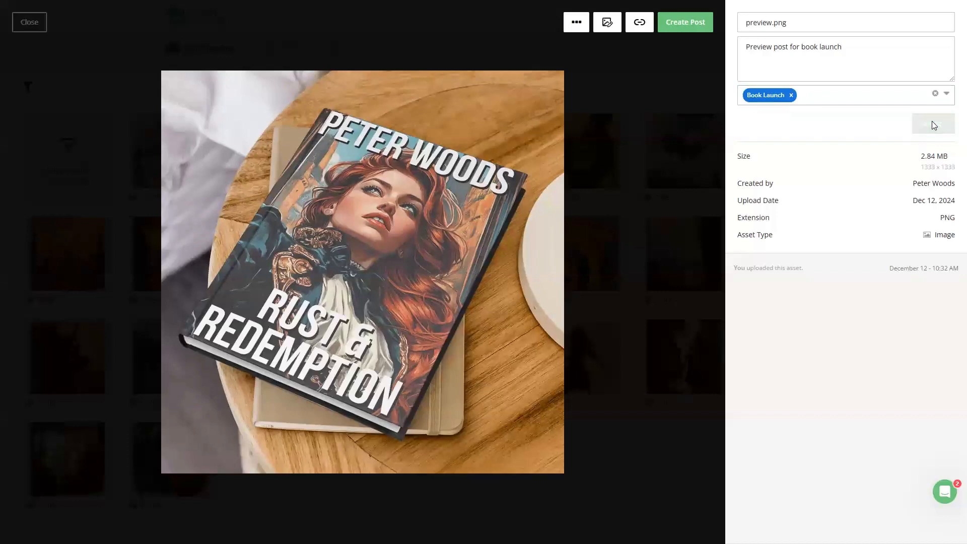
pyautogui.click(45, 22)
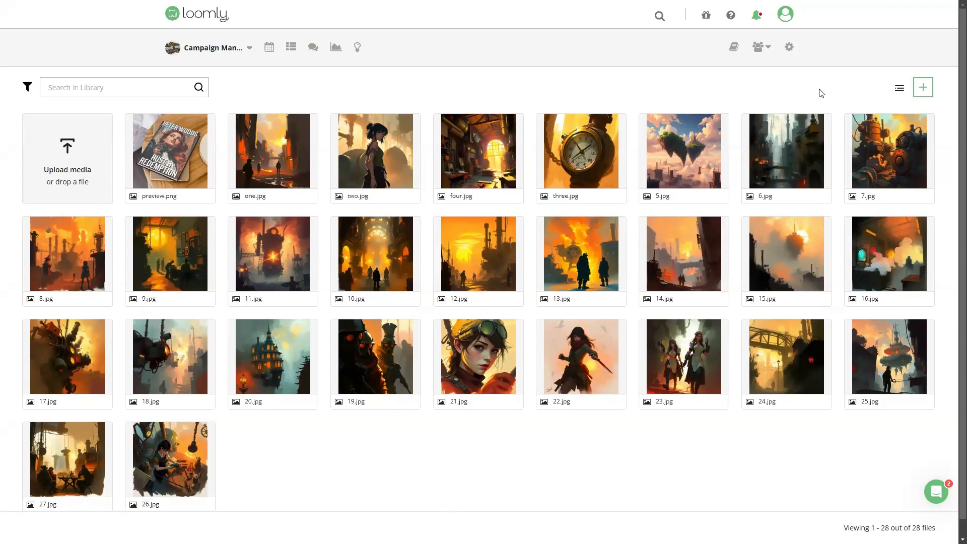
# Step: In the calendar settings, create a custom field named Signing with the signing venue's name and address as its value
pyautogui.click(790, 50)
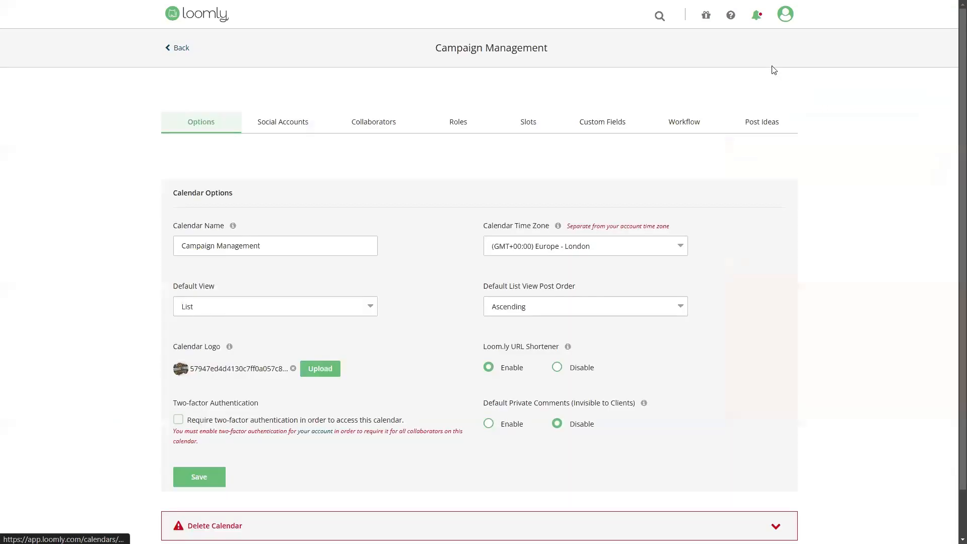
pyautogui.click(606, 123)
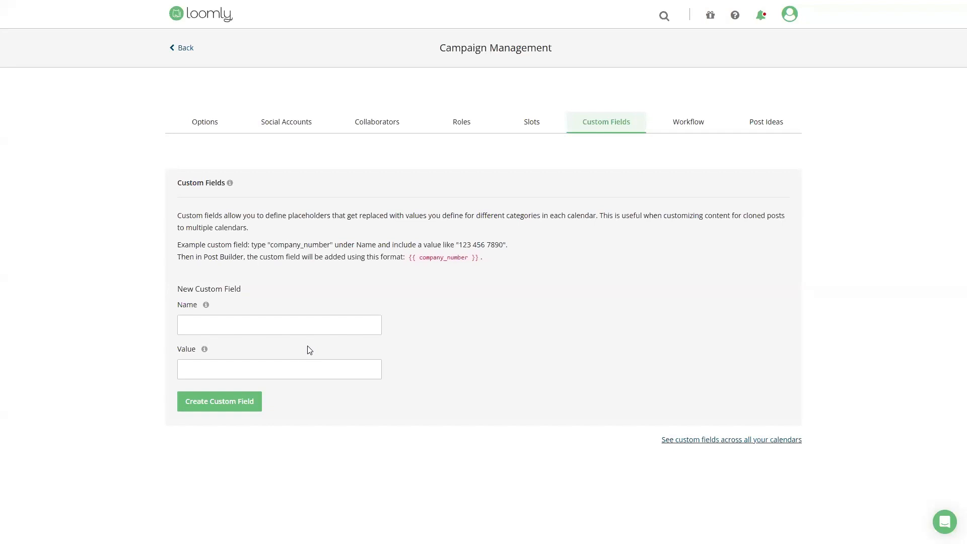
pyautogui.click(232, 324)
pyautogui.write('Signing')
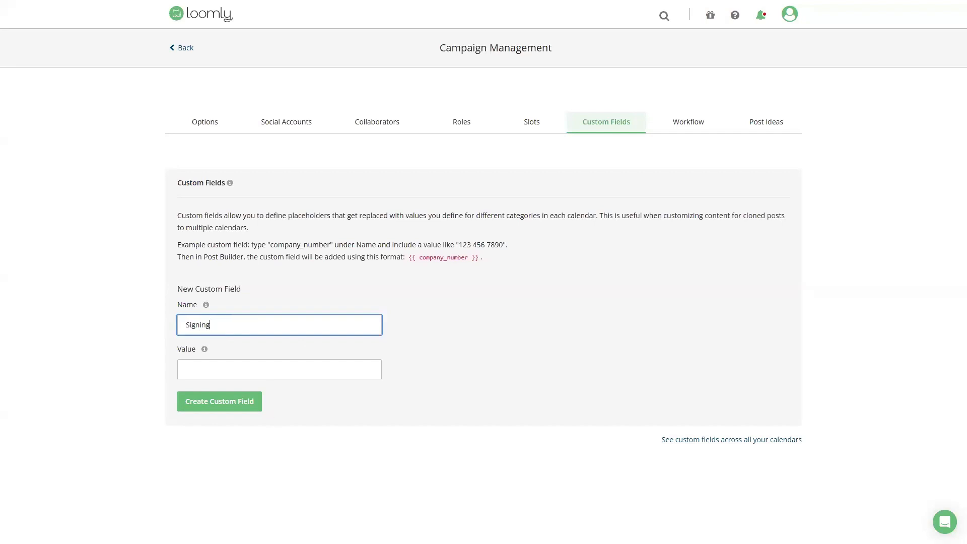
pyautogui.press('Tab')
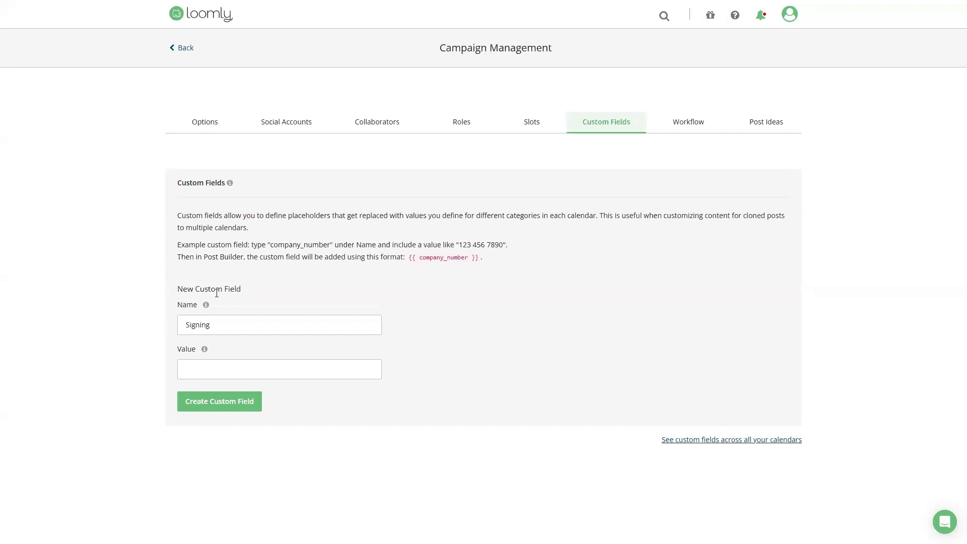
pyautogui.click(217, 373)
pyautogui.write('Forbidden Planet, 179 Shaftesbury Ave, London WC2H 8JR')
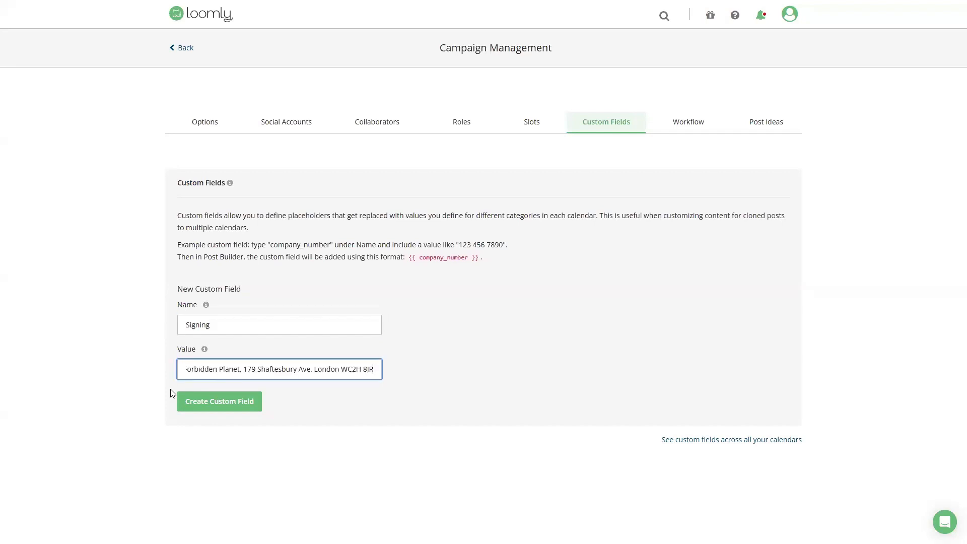
pyautogui.click(234, 408)
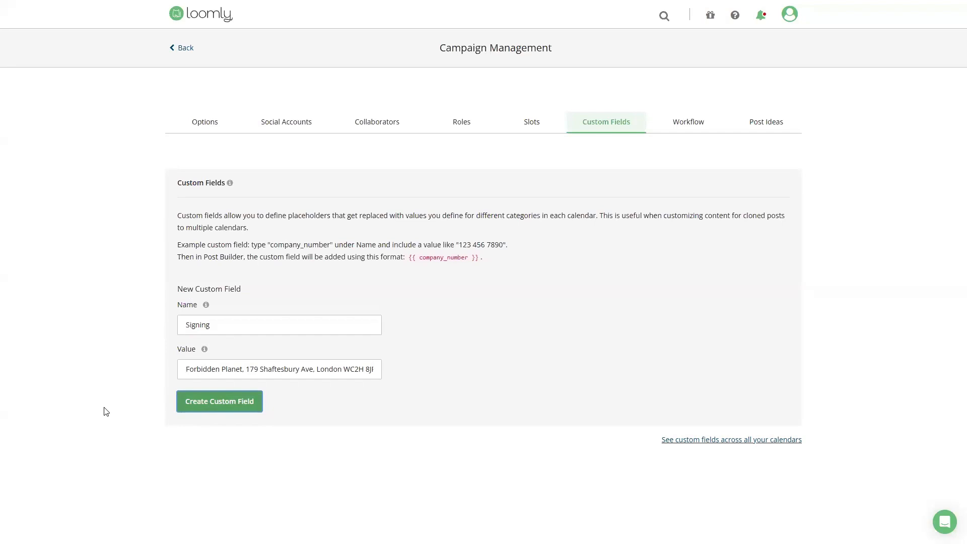
pyautogui.scroll(-2, 261, 470)
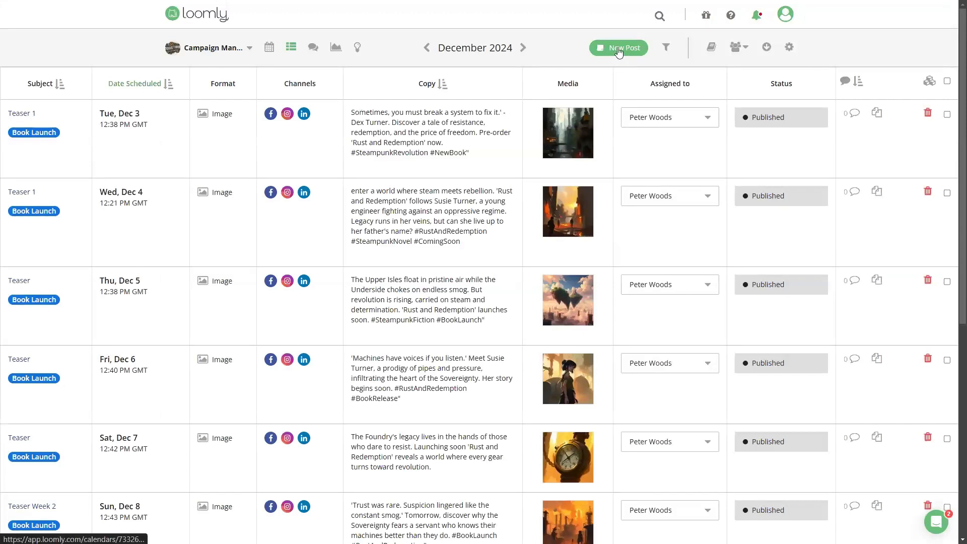
# Step: Start a new post and select the Facebook, Instagram and LinkedIn accounts for it
pyautogui.click(617, 48)
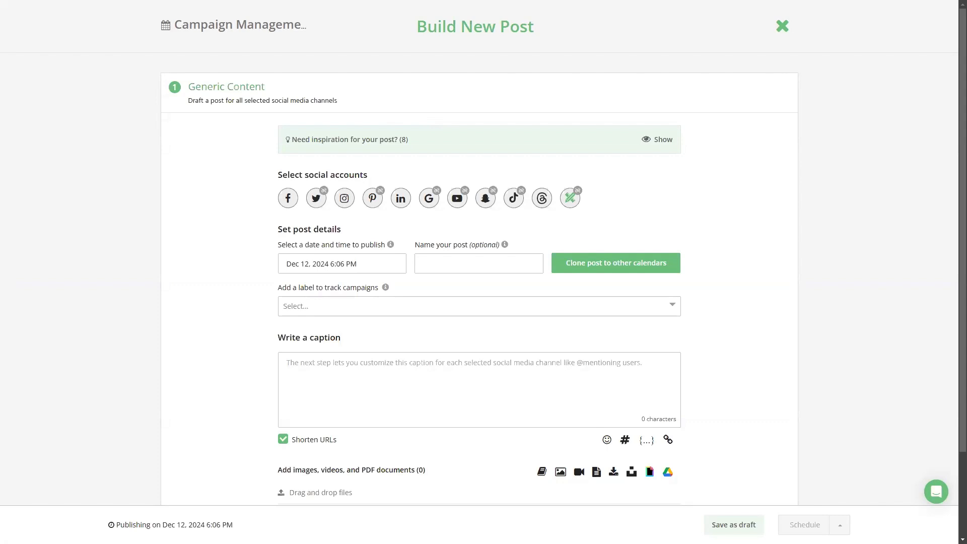
pyautogui.click(289, 200)
pyautogui.click(344, 200)
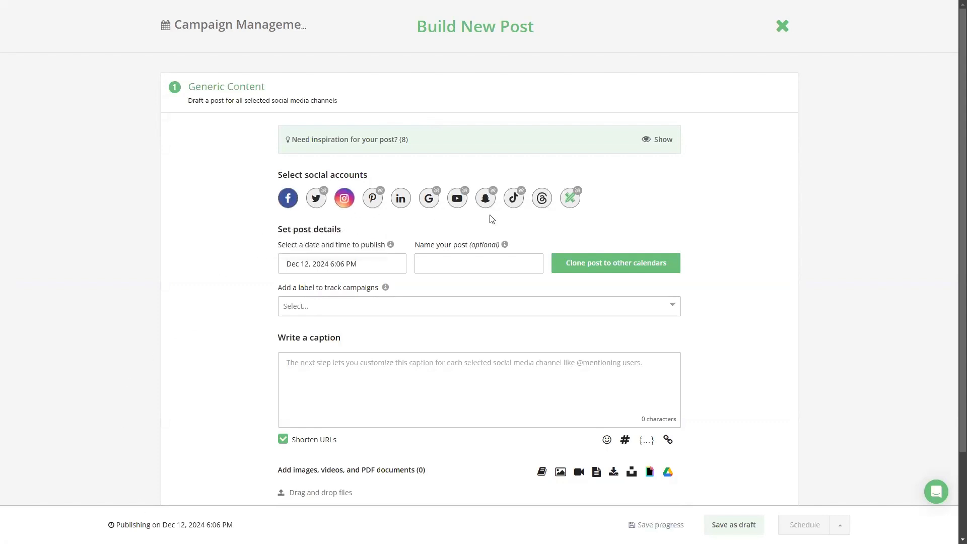
pyautogui.click(406, 203)
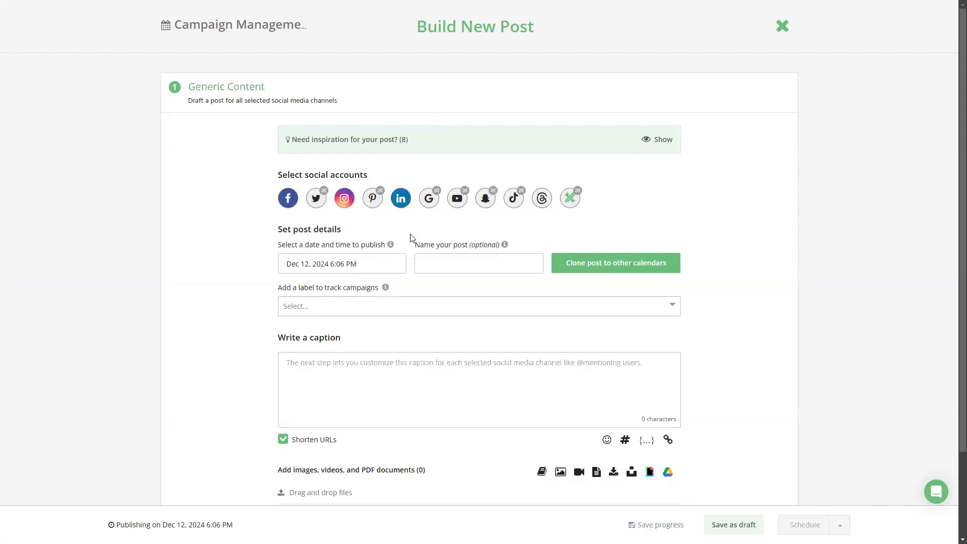
# Step: Name the post Book Launch and set its publishing date to Dec 13, 2024
pyautogui.click(453, 259)
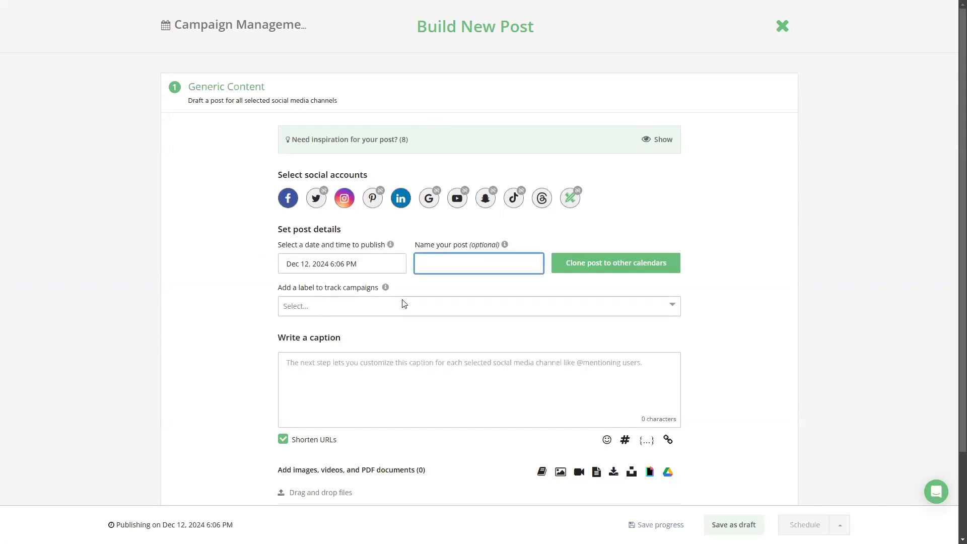
pyautogui.write('Book Launch')
pyautogui.click(373, 262)
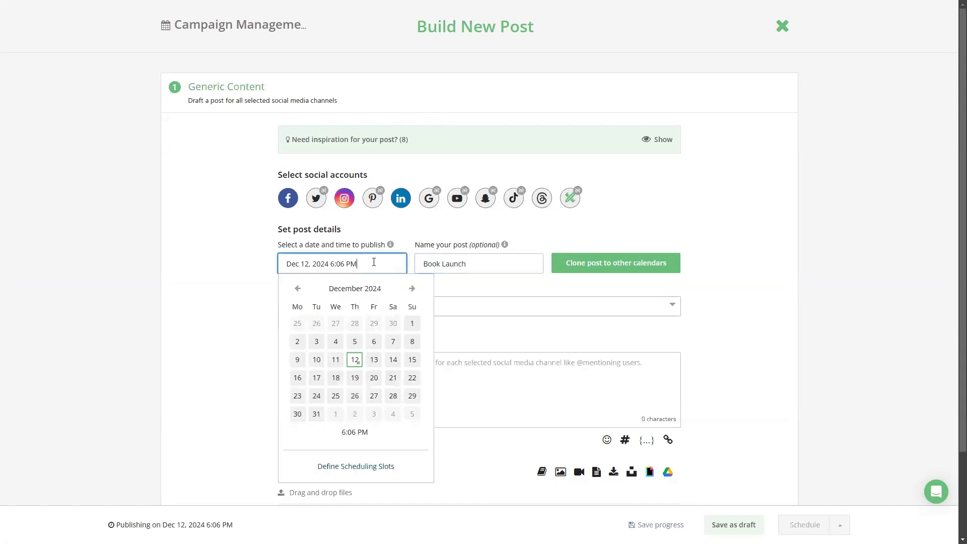
pyautogui.click(374, 359)
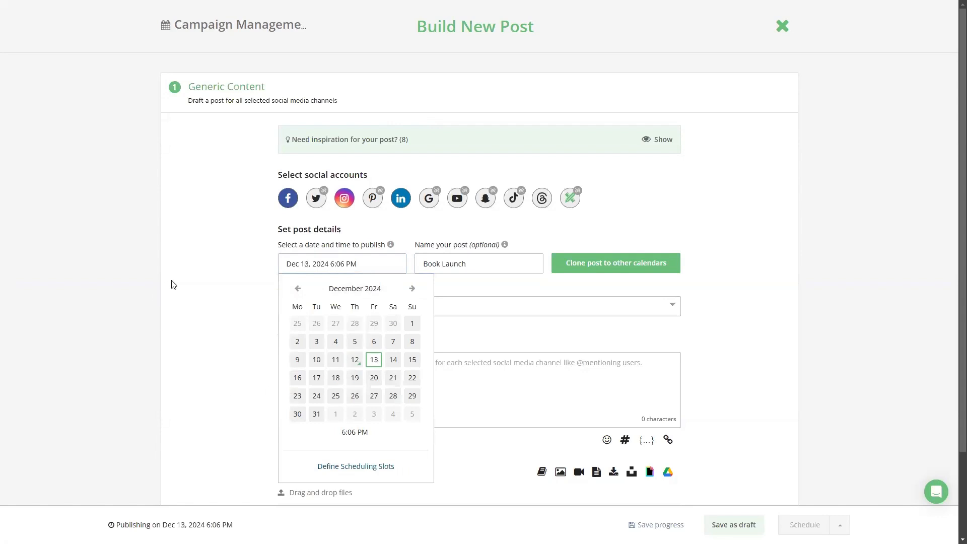
pyautogui.click(187, 279)
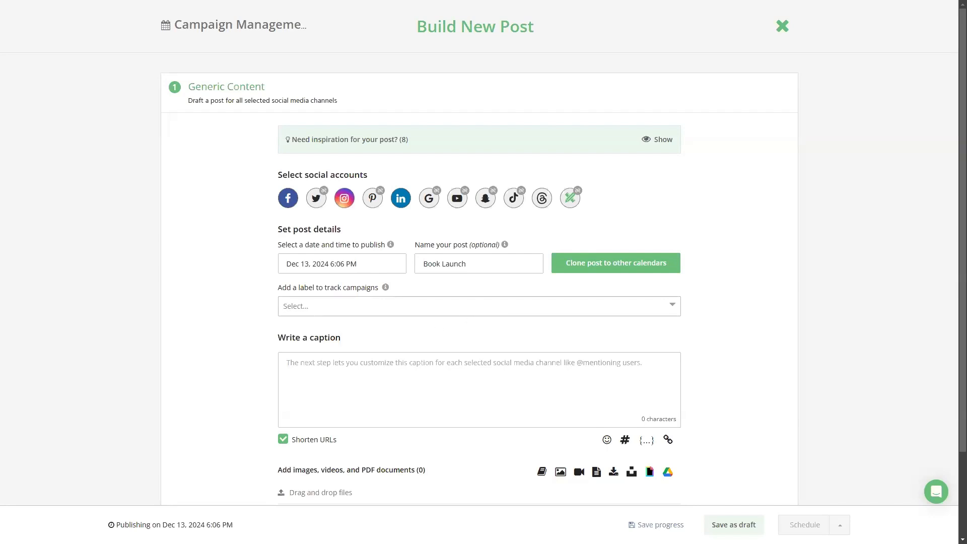
# Step: Open the label management for the post and try to create a new label named Book Launch
pyautogui.click(441, 310)
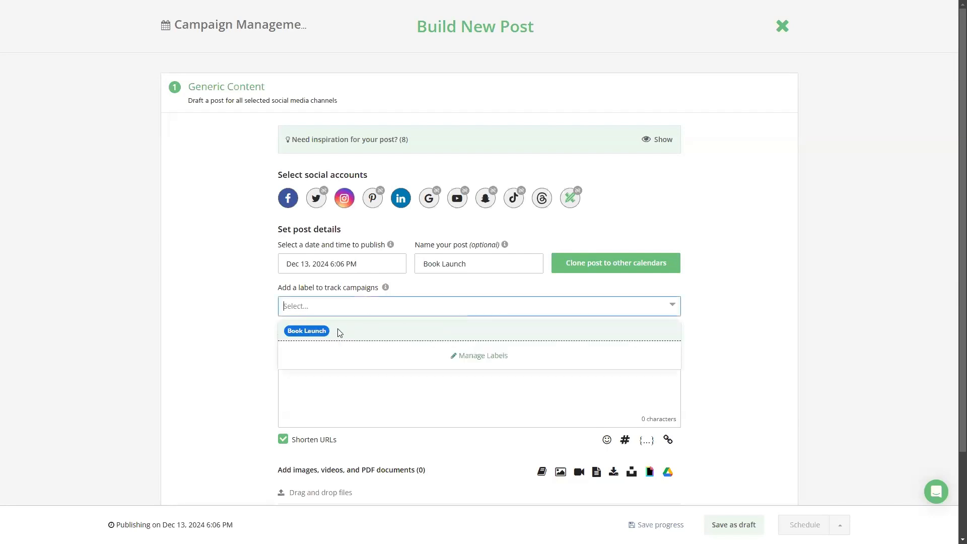
pyautogui.click(480, 358)
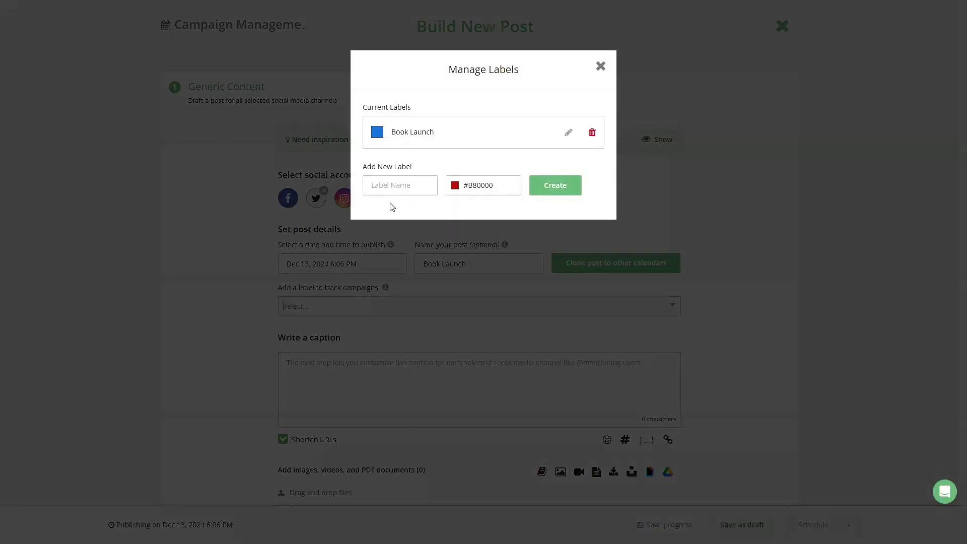
pyautogui.click(389, 185)
pyautogui.write('Book')
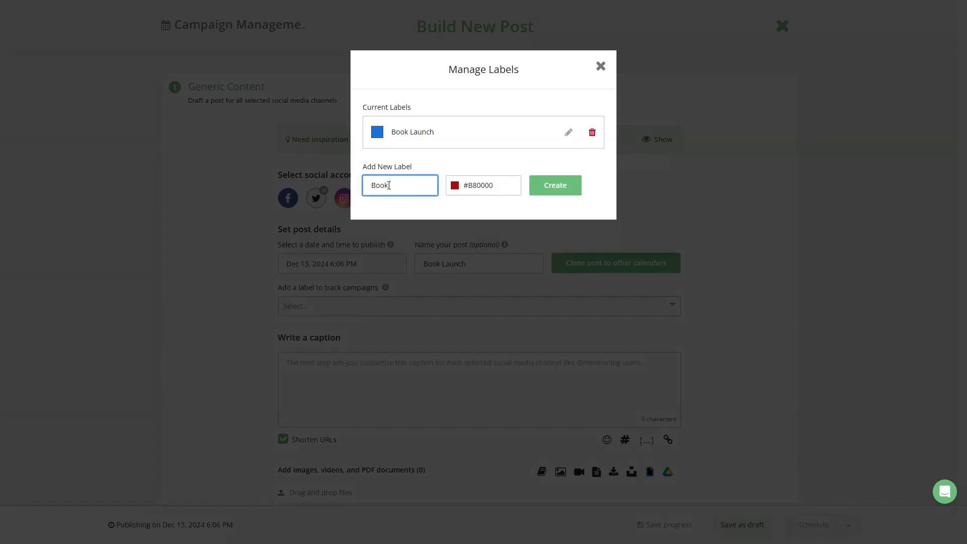
pyautogui.write(' Launch')
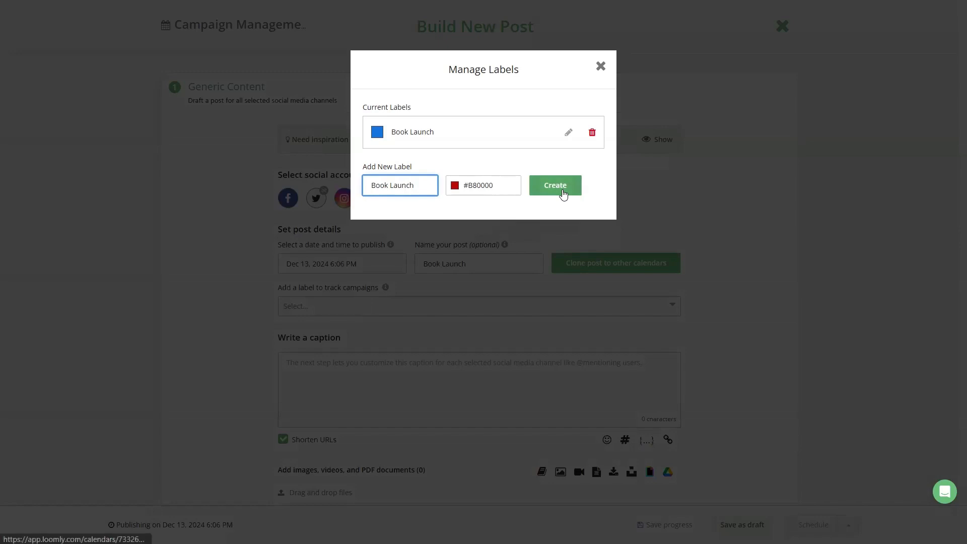
pyautogui.click(563, 195)
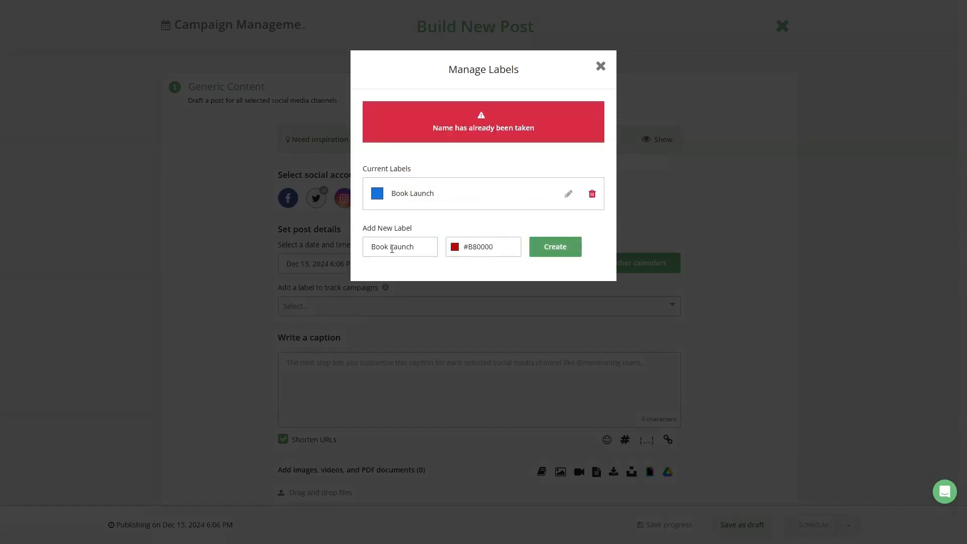
# Step: Create a label named Launch Book with the colour #B80000 and assign it to the post
pyautogui.moveTo(418, 246); pyautogui.dragTo(366, 250)
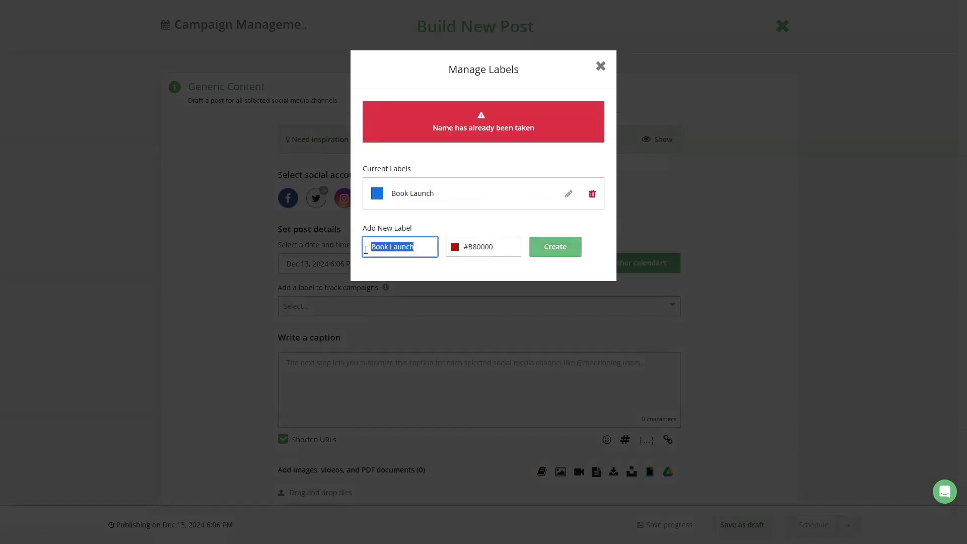
pyautogui.write('Launch Book')
pyautogui.click(549, 249)
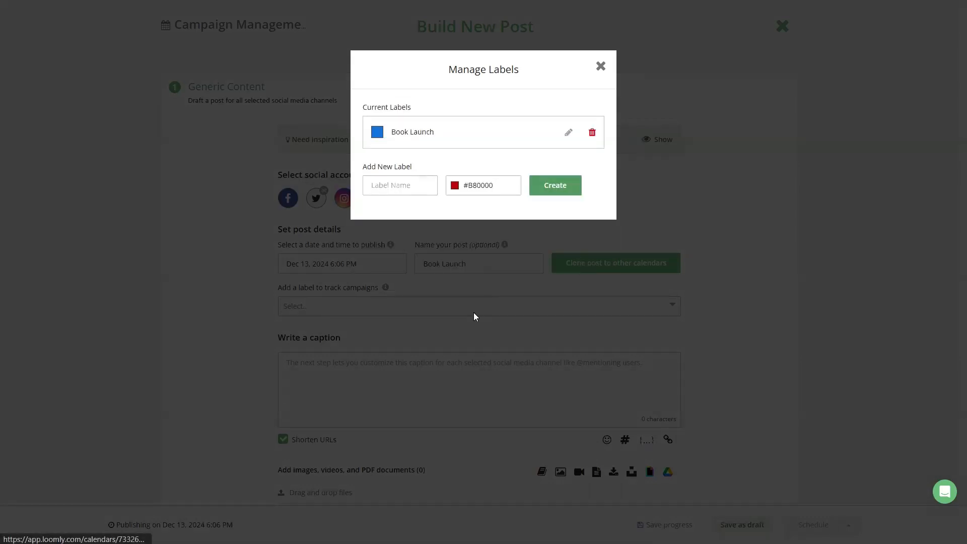
pyautogui.click(605, 67)
pyautogui.click(410, 307)
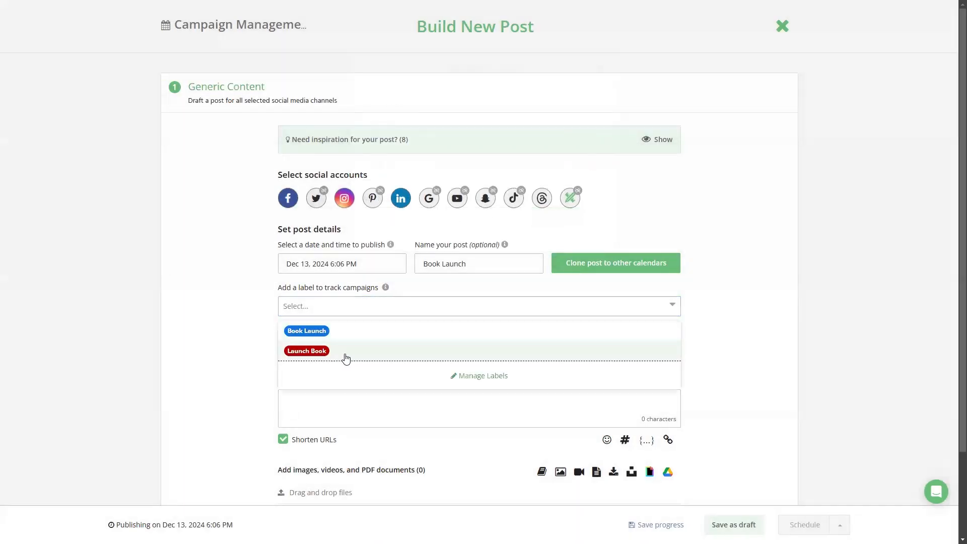
pyautogui.click(341, 351)
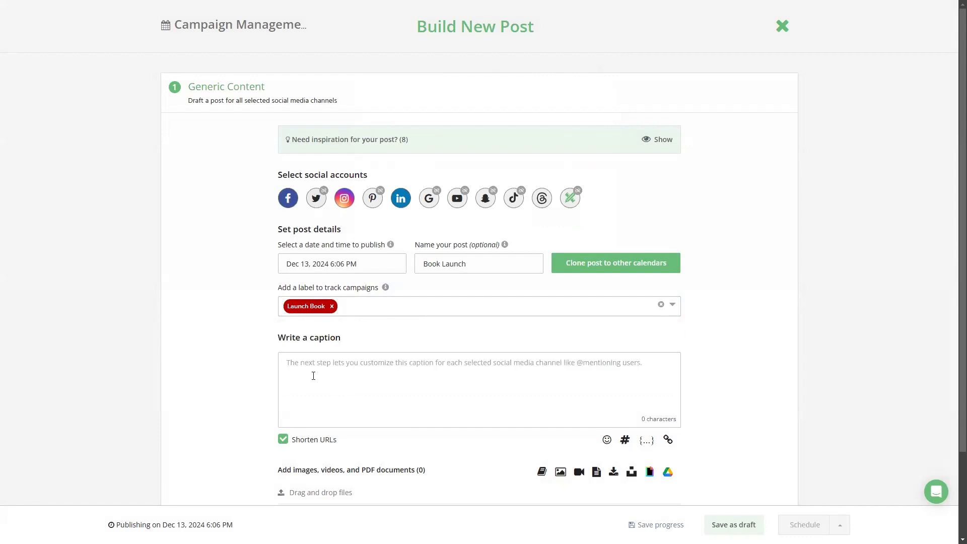
# Step: Paste the BOOK LAUNCH ANNOUNCEMENT text as the post's caption and add two line breaks after it
pyautogui.click(347, 384)
pyautogui.write('🎉 BOOK LAUNCH ANNOUNCEMENT 🎉 In the floating Upper Isles, the Sovereignty\'s hunters move as one, their minds perfectly synchronised. In the smog-filled Underside, seventeen-year-old Susie Turner maintains the resistance\'s machines—until she discovers their plan to "rehabilitate" war orphans. Now she must infiltrate high society to expose the truth.')
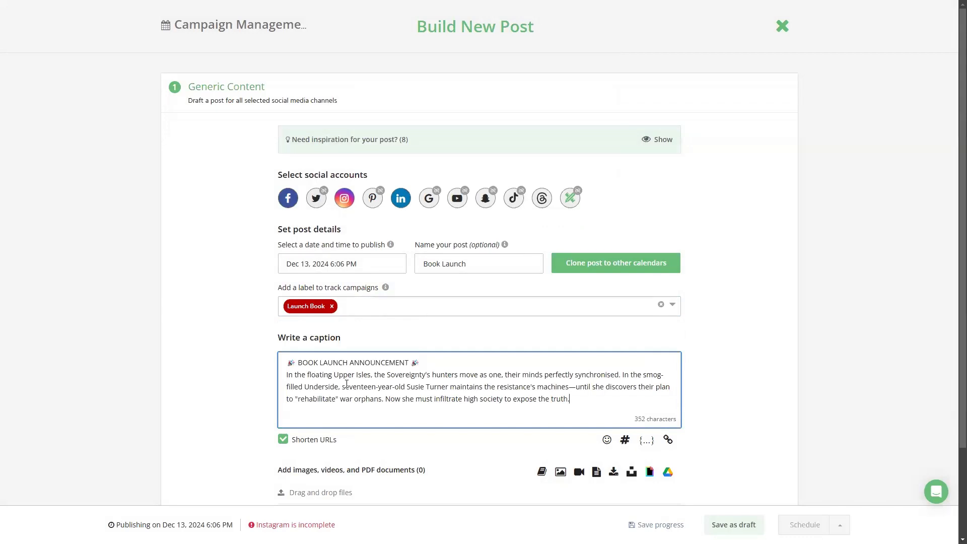
pyautogui.press('Return')
pyautogui.press('Return')
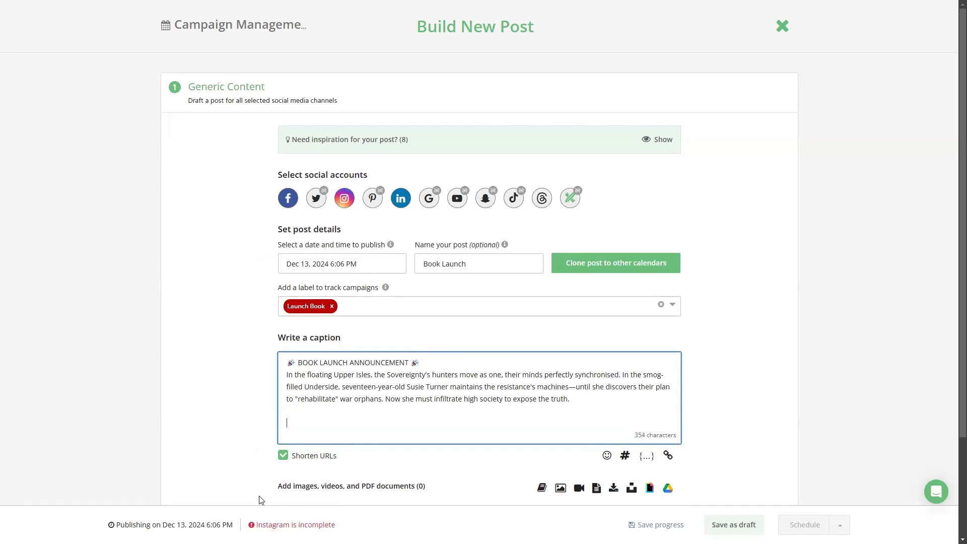
pyautogui.hotkey('alt', 'Tab')
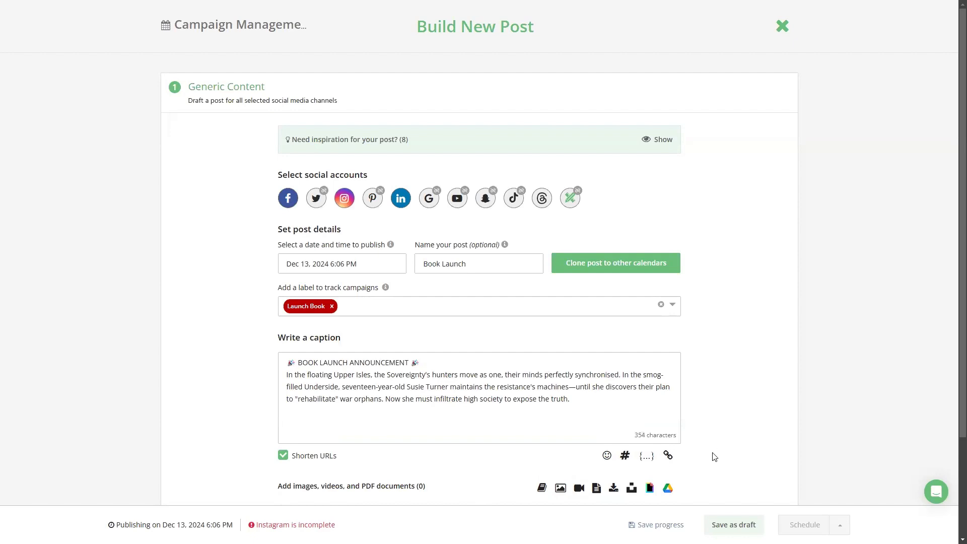
pyautogui.click(668, 456)
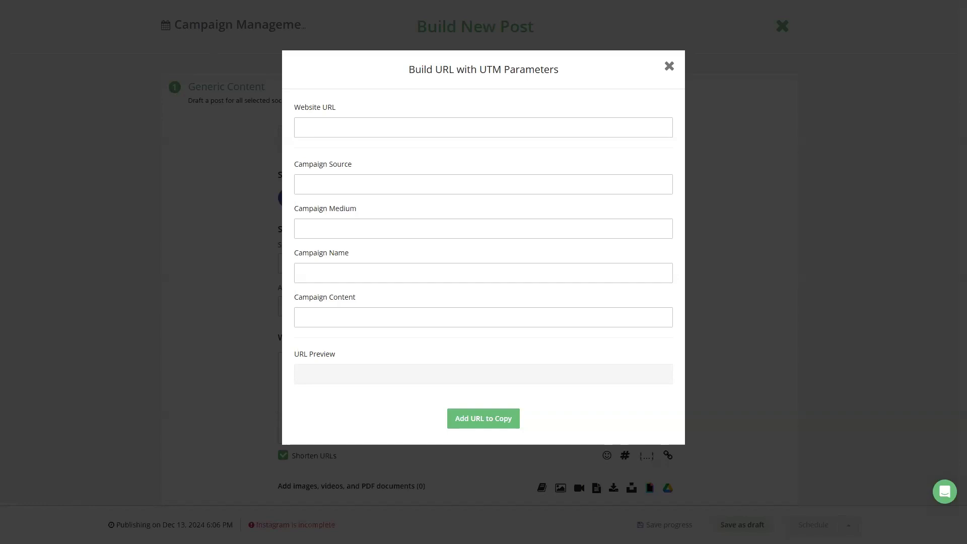
pyautogui.click(325, 129)
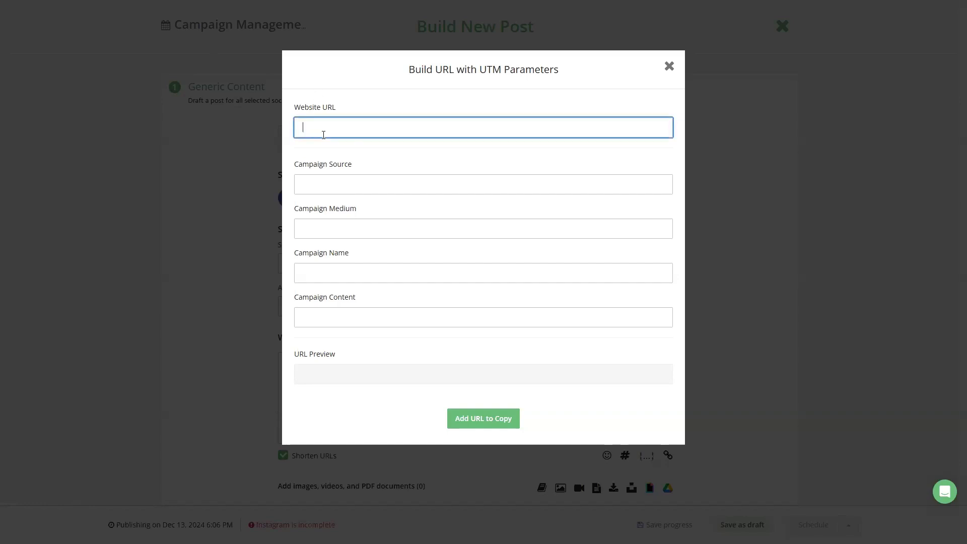
pyautogui.write('https://storyoriginapp.com/giveaways/980334c8-b872-11ef-8dc3-47669507ac20')
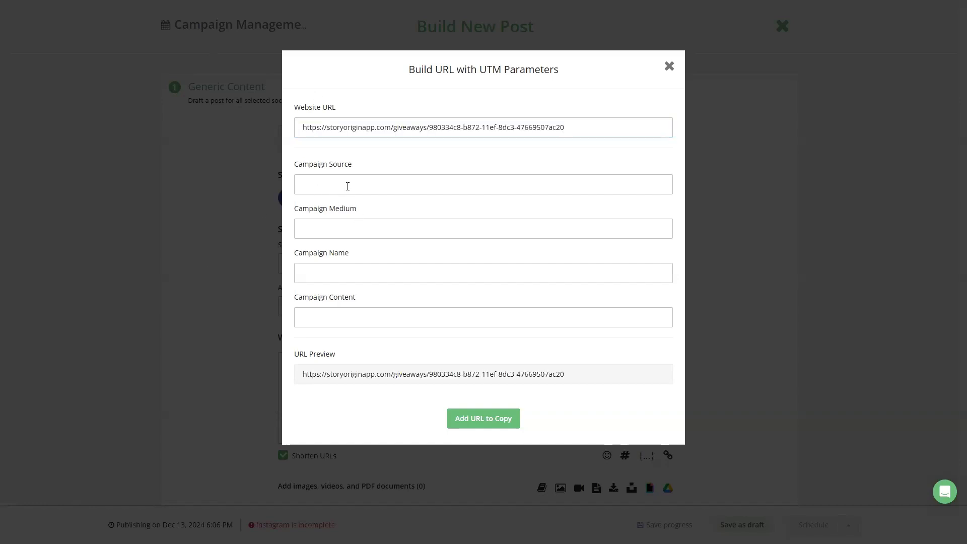
# Step: Set the campaign source to Social, the medium to Post and the name to Book Launch, and add the URL to the caption
pyautogui.click(347, 186)
pyautogui.write('Social')
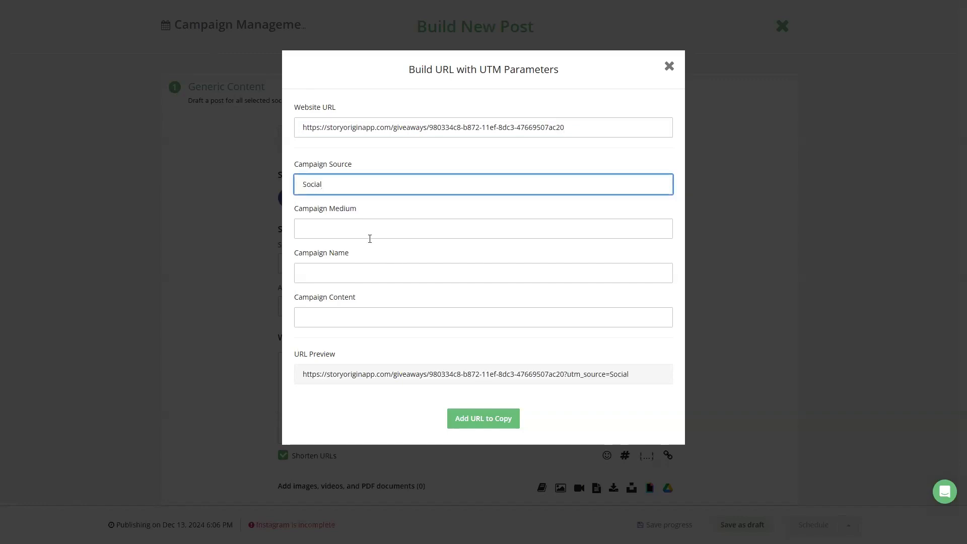
pyautogui.click(370, 239)
pyautogui.write('Posy')
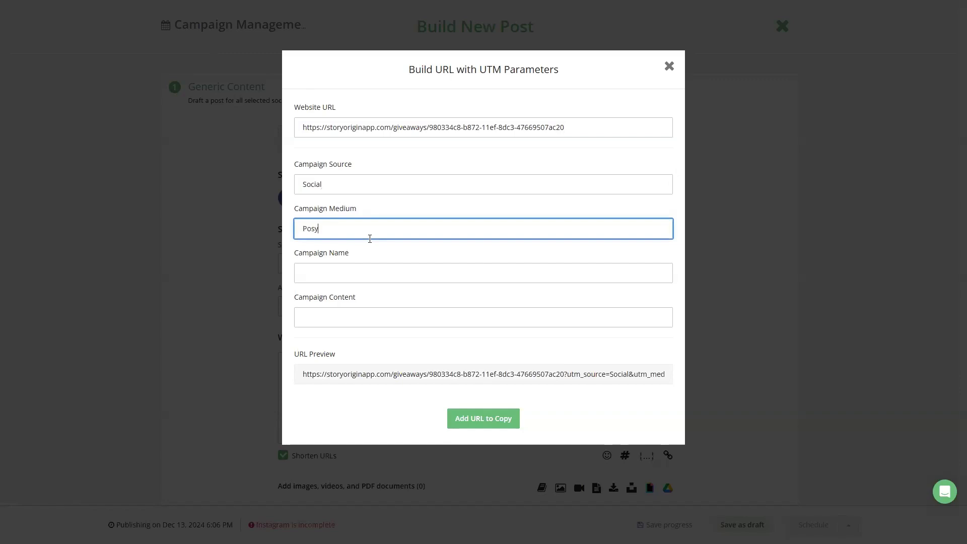
pyautogui.press('BackSpace')
pyautogui.write('t')
pyautogui.click(349, 267)
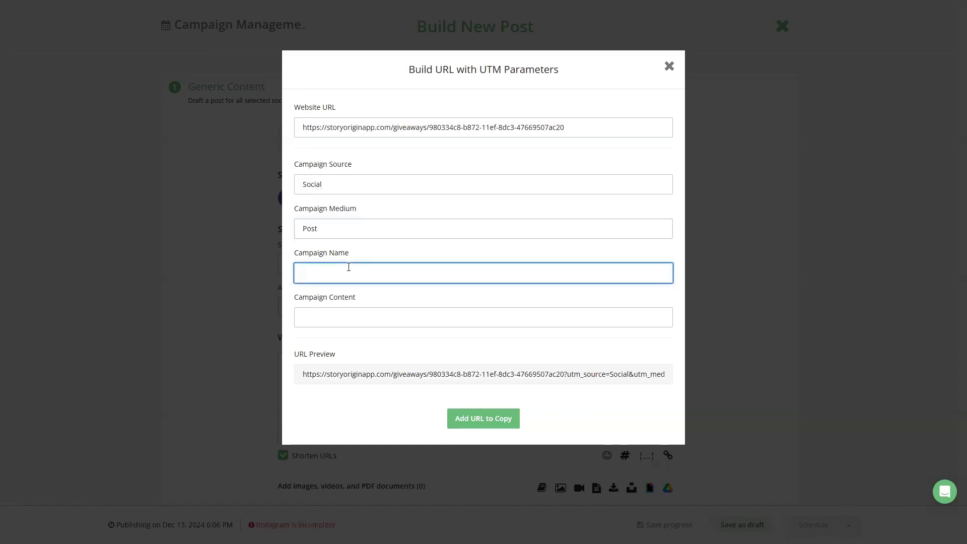
pyautogui.write('Book Launch')
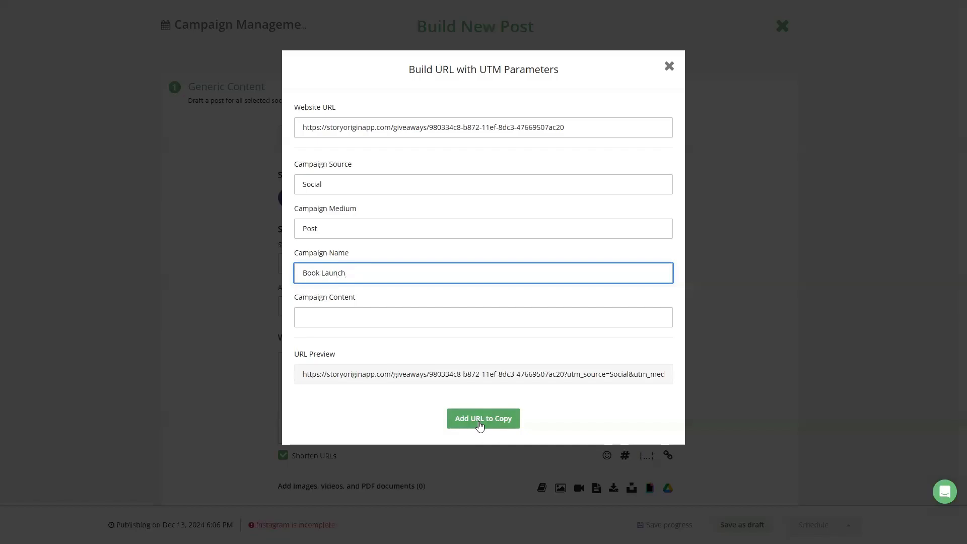
pyautogui.click(482, 422)
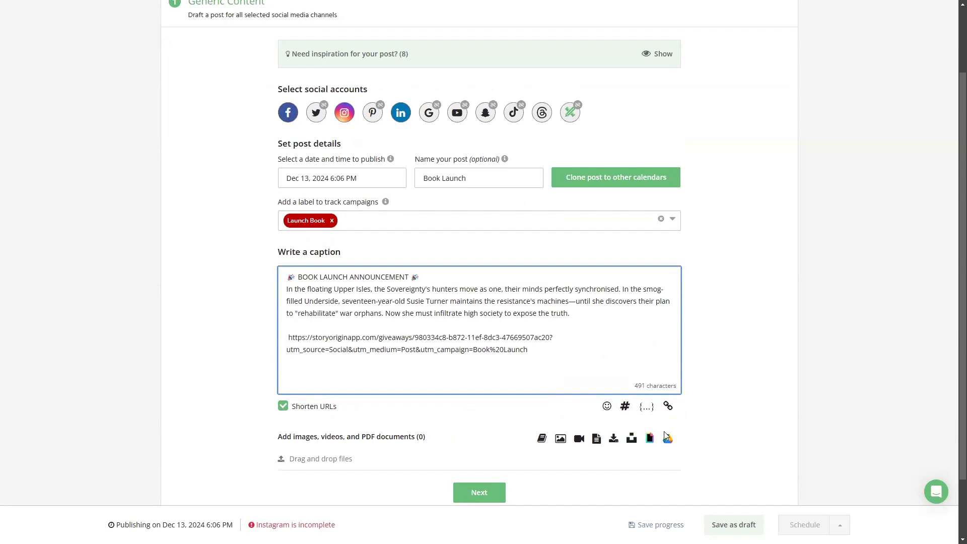
# Step: Check the suggested and trending hashtags and add the saved Rust&Redemption hashtag collection to the caption
pyautogui.click(624, 406)
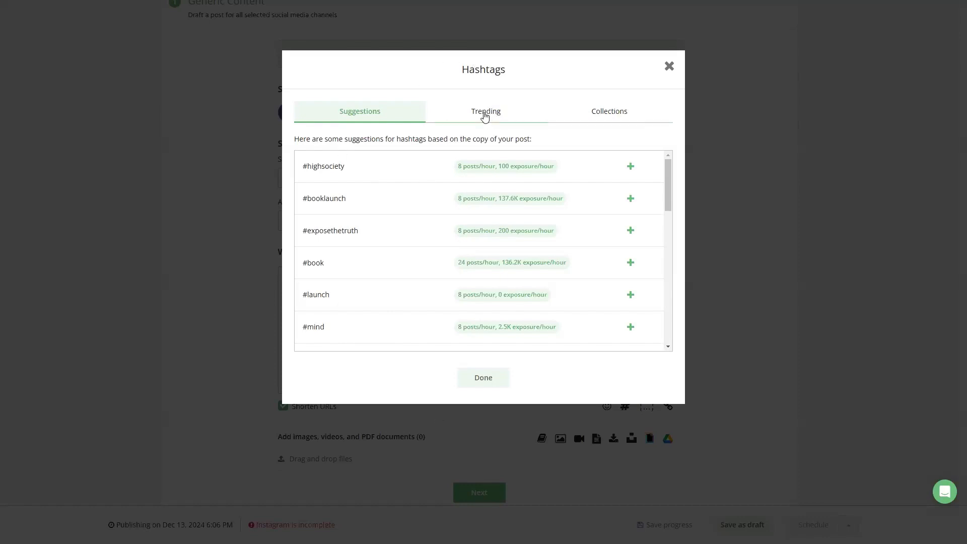
pyautogui.click(486, 111)
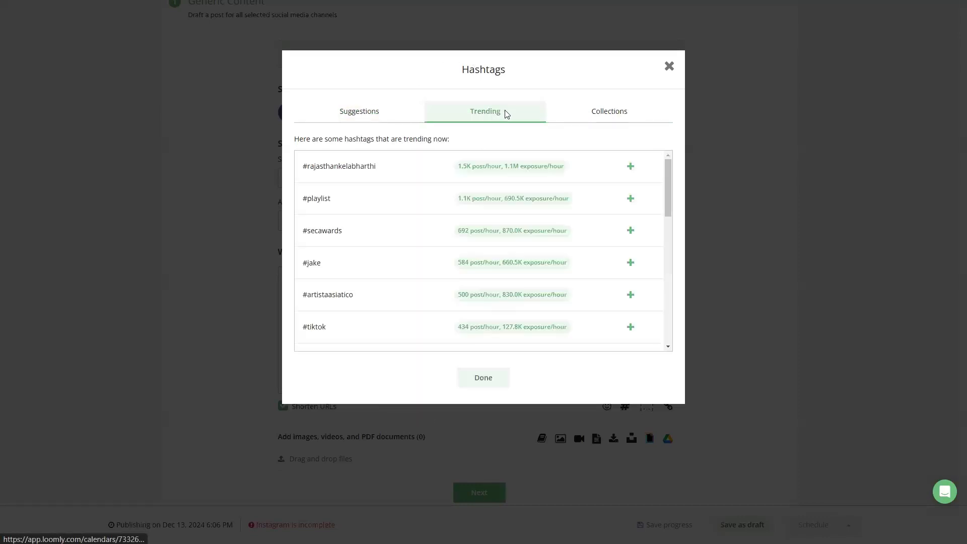
pyautogui.click(605, 117)
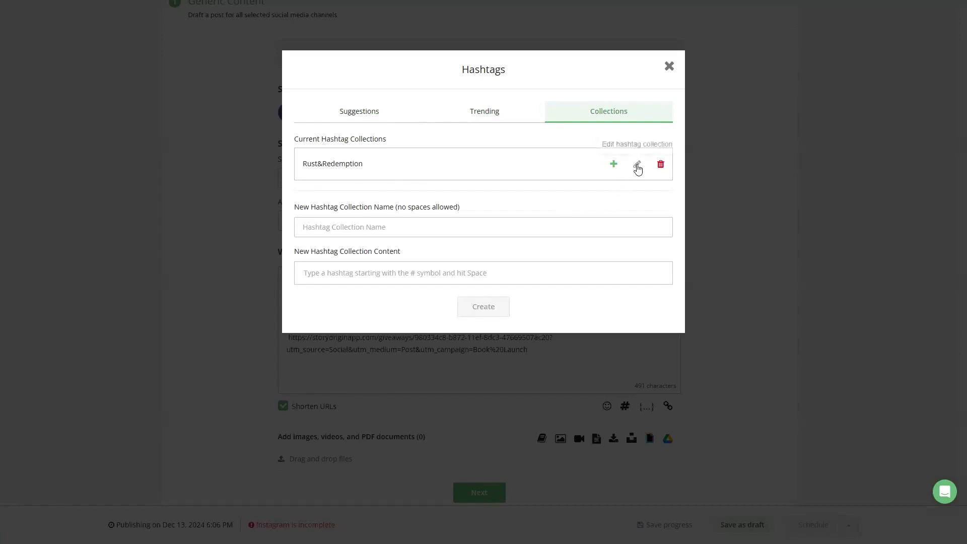
pyautogui.click(637, 165)
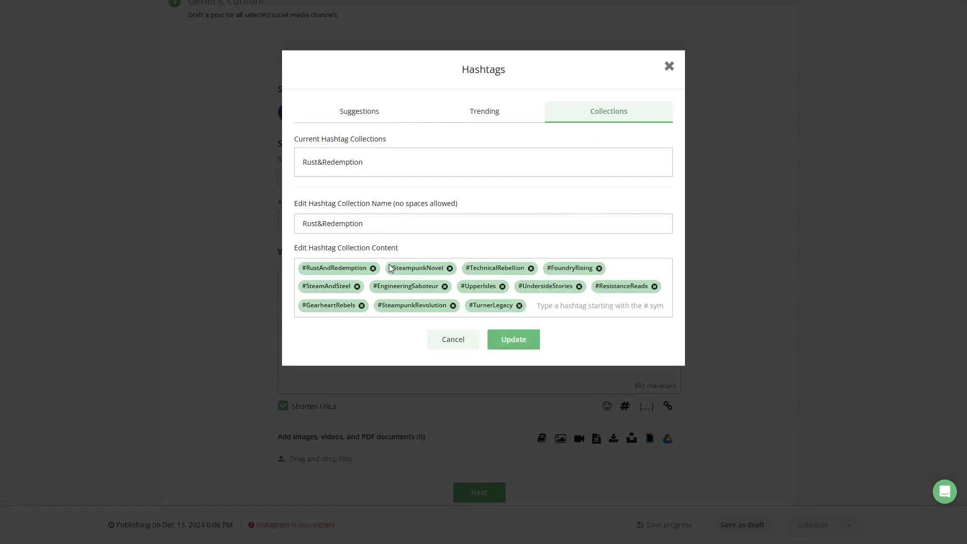
pyautogui.click(523, 345)
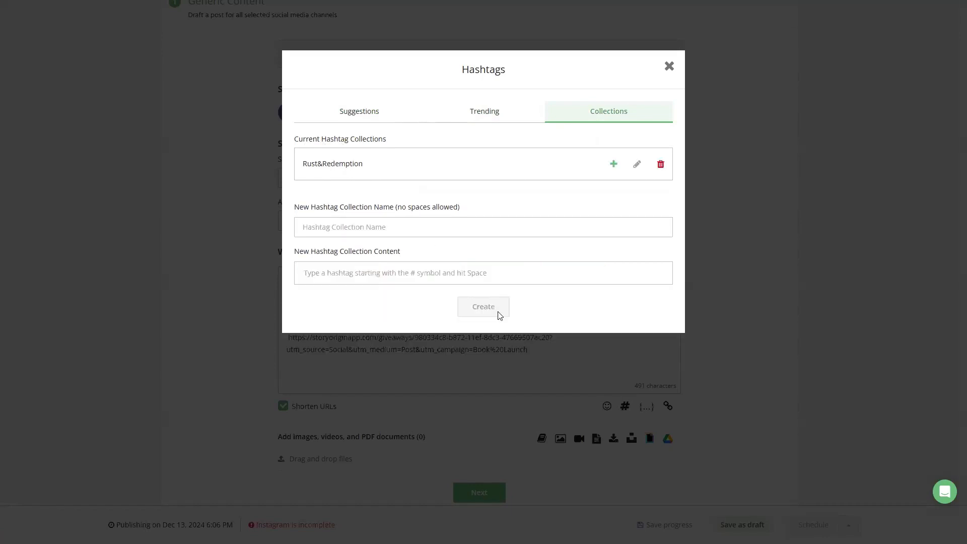
pyautogui.click(614, 164)
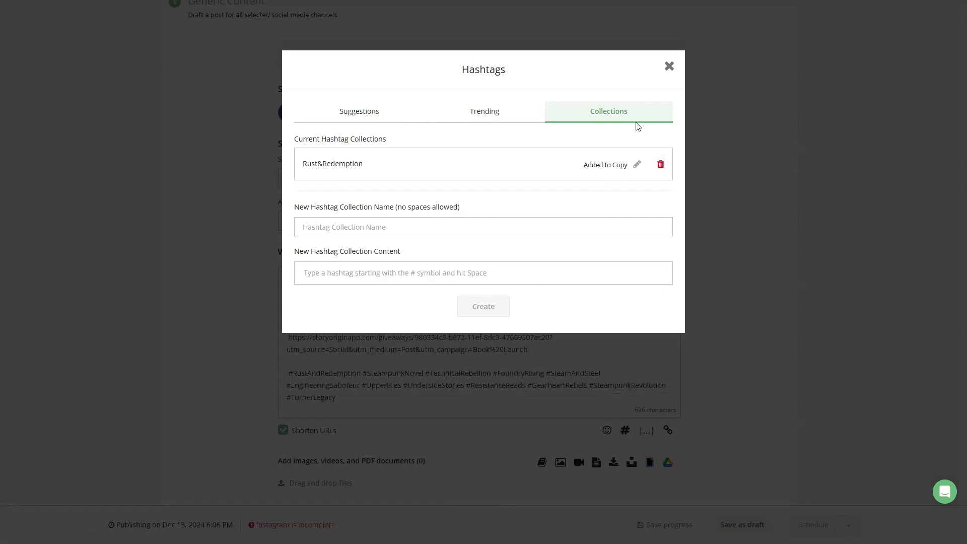
pyautogui.click(669, 67)
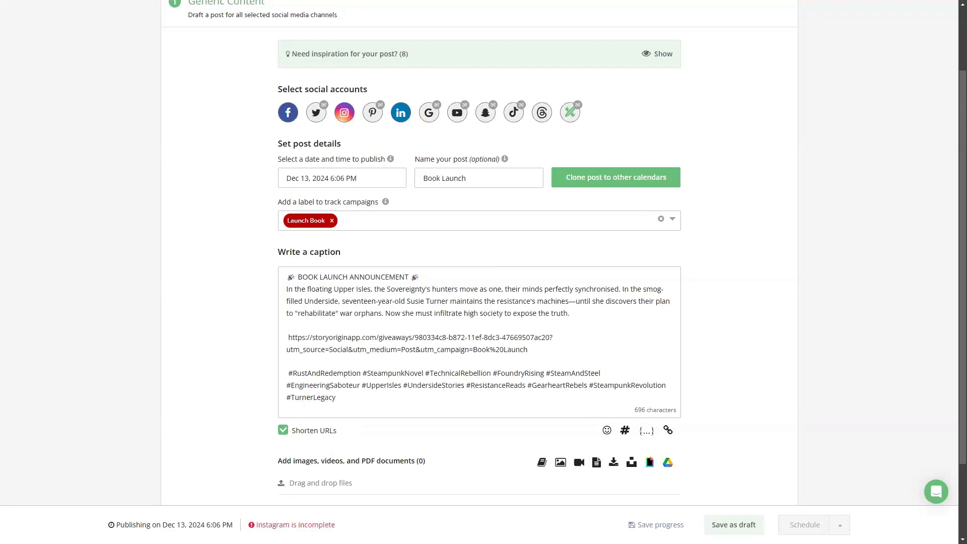
# Step: Add the line "Don't miss the in person signing at" below the hashtags and complete it with the Signing custom field
pyautogui.click(356, 398)
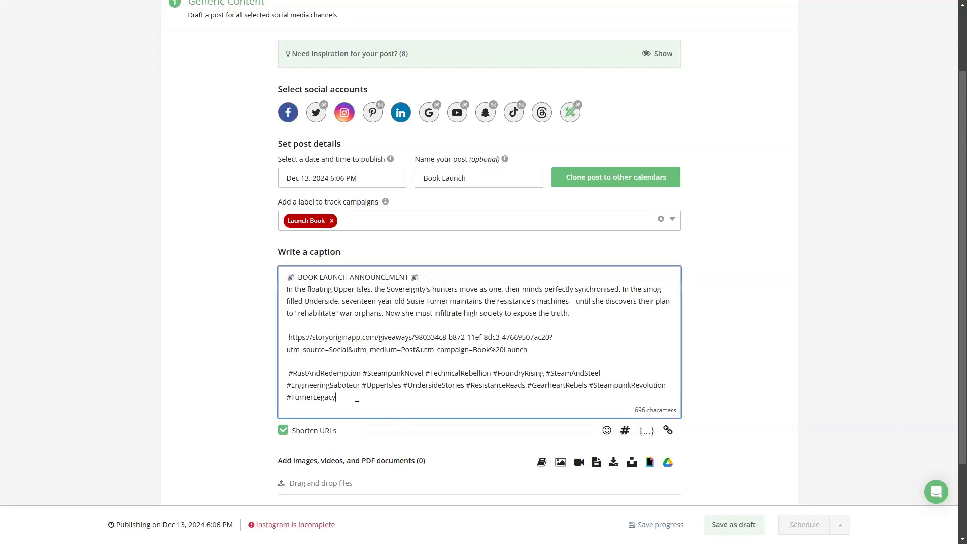
pyautogui.press('Return')
pyautogui.press('Return')
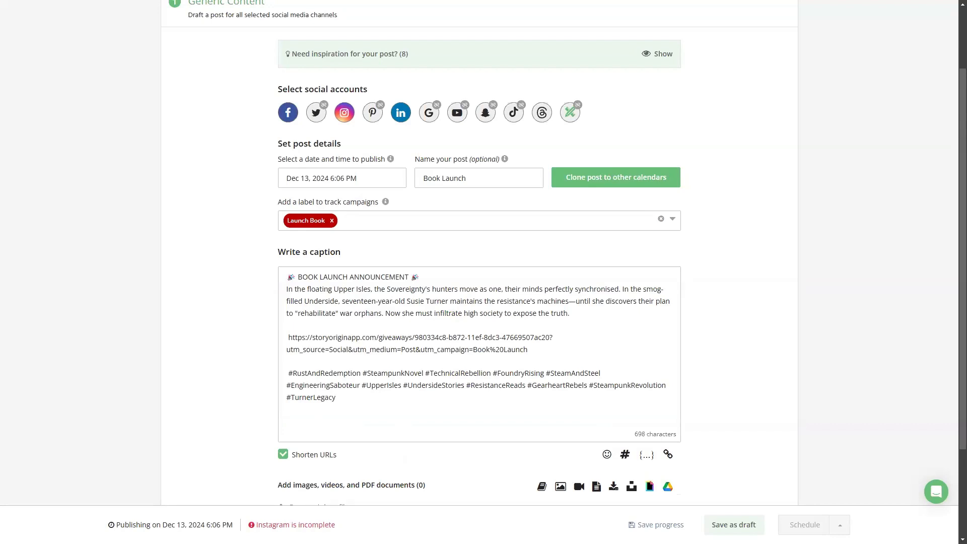
pyautogui.write("Don't miss the in person signing at")
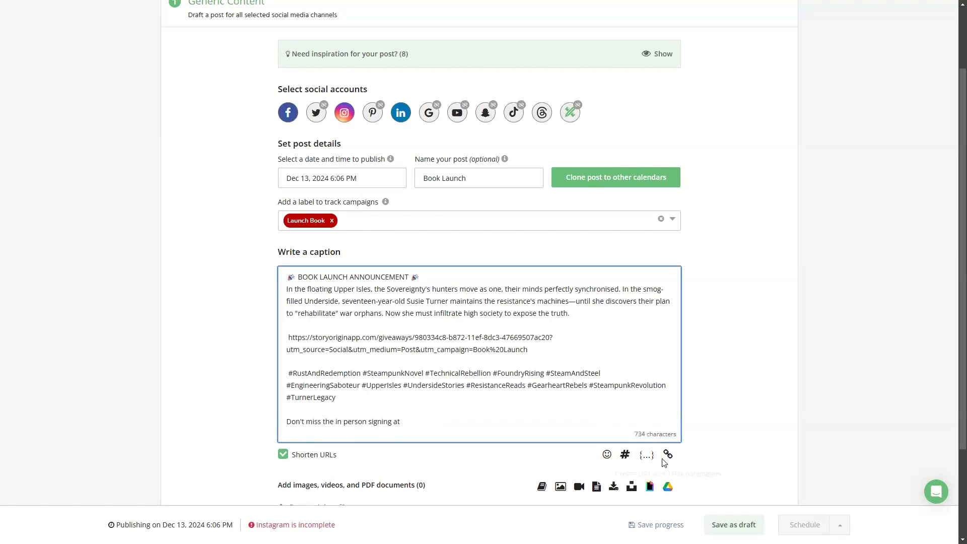
pyautogui.click(646, 454)
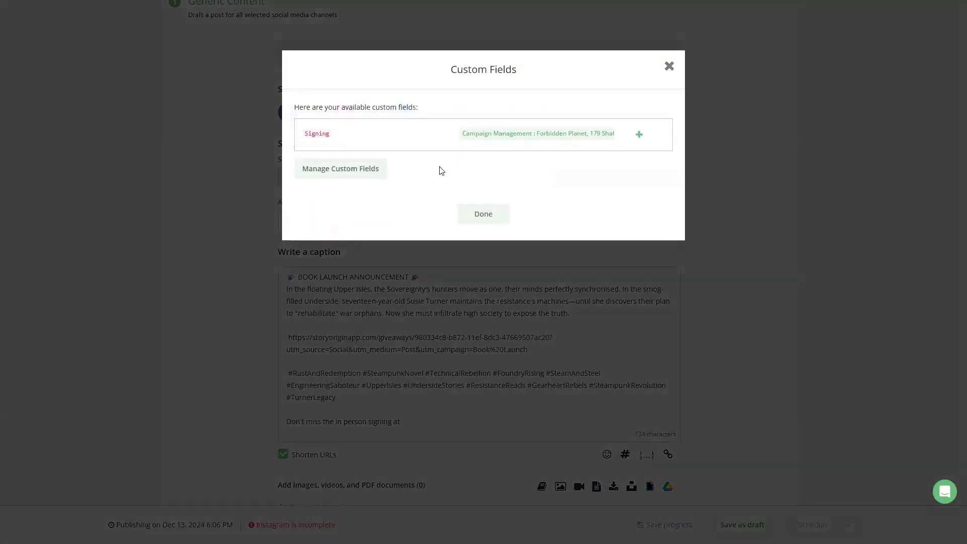
pyautogui.click(639, 135)
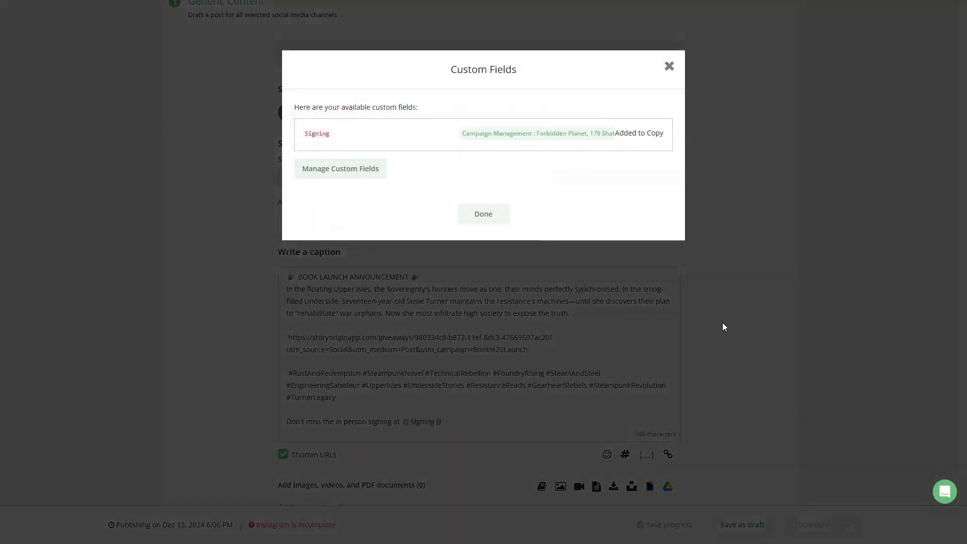
pyautogui.click(733, 320)
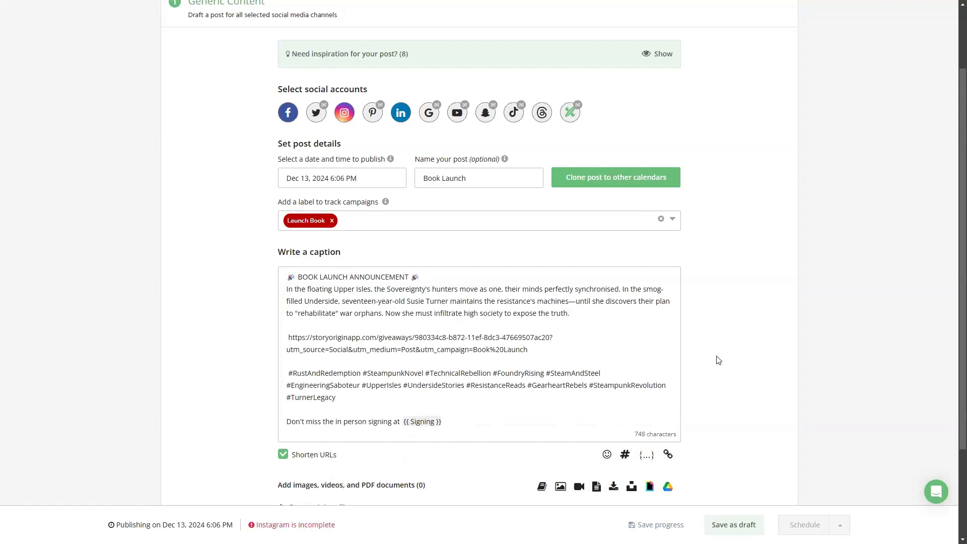
# Step: Insert the book image preview.png from the library into the post
pyautogui.scroll(-2, 719, 361)
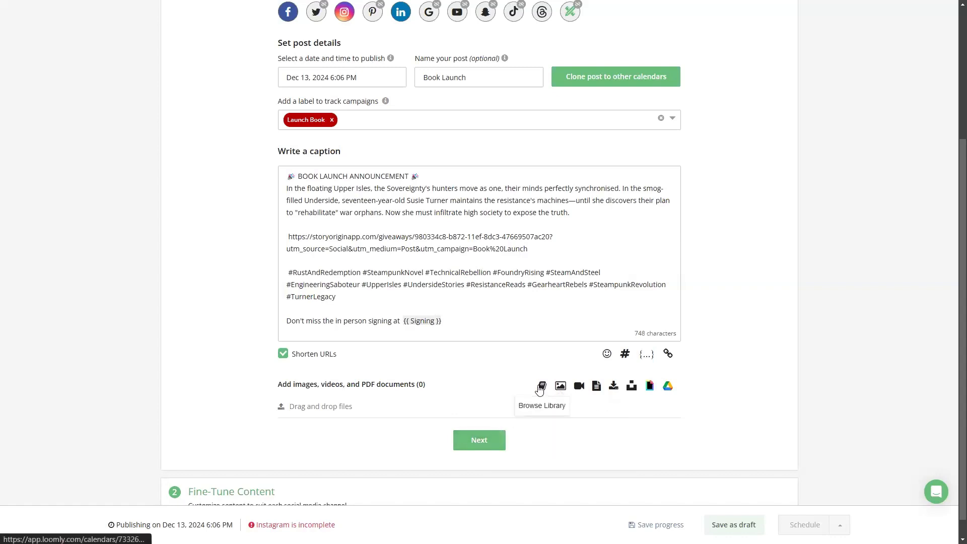
pyautogui.click(542, 386)
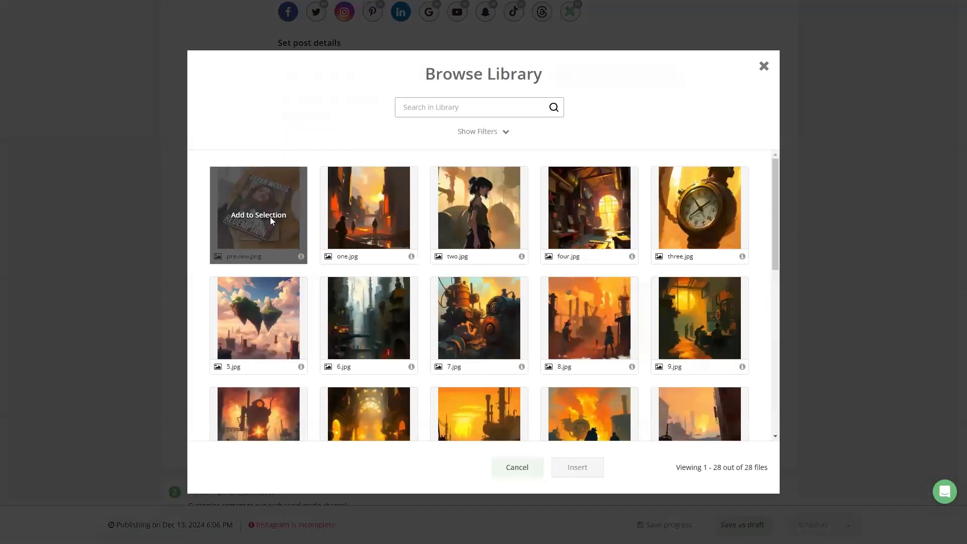
pyautogui.click(270, 217)
pyautogui.click(554, 472)
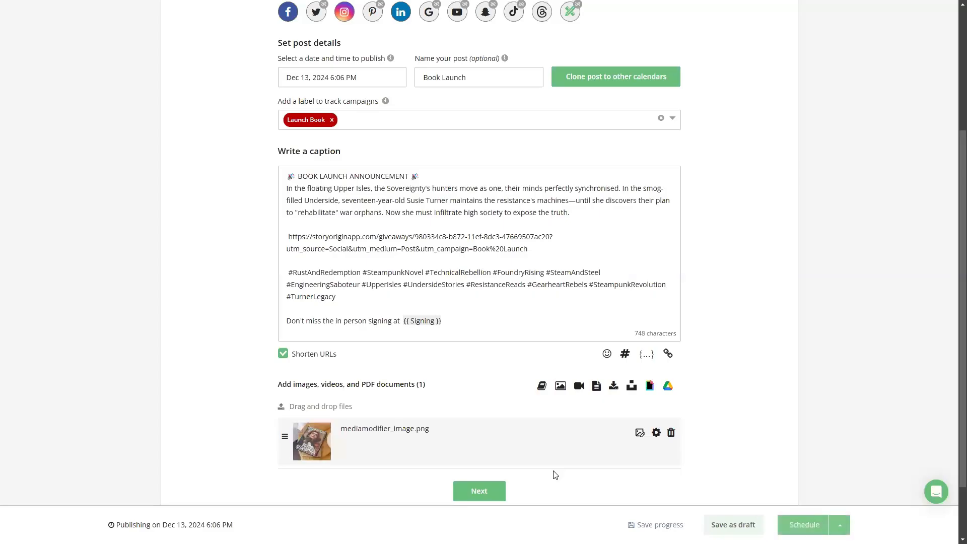
# Step: Review the generic content of the post and continue to fine-tuning the content for each social channel
pyautogui.scroll(-2, 335, 287)
pyautogui.scroll(3, 264, 272)
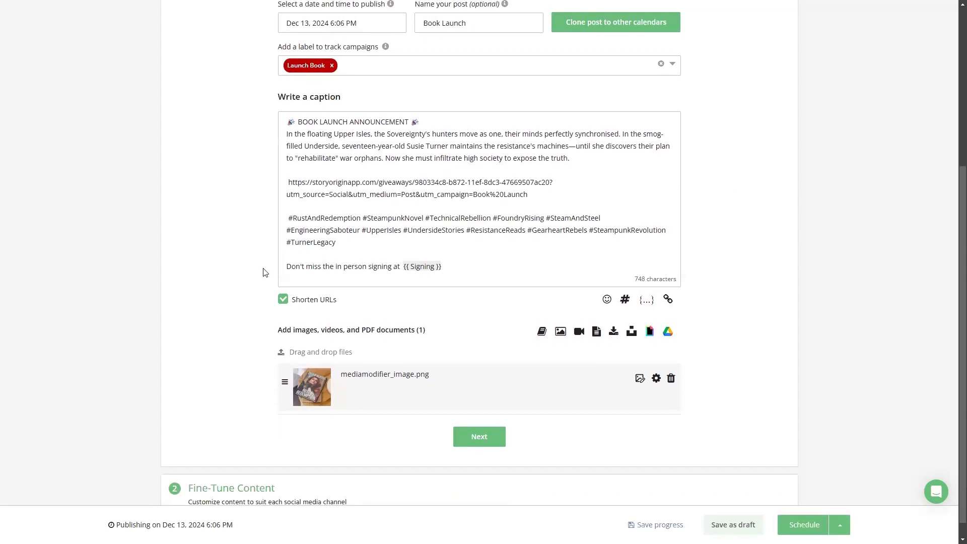
pyautogui.scroll(2, 234, 189)
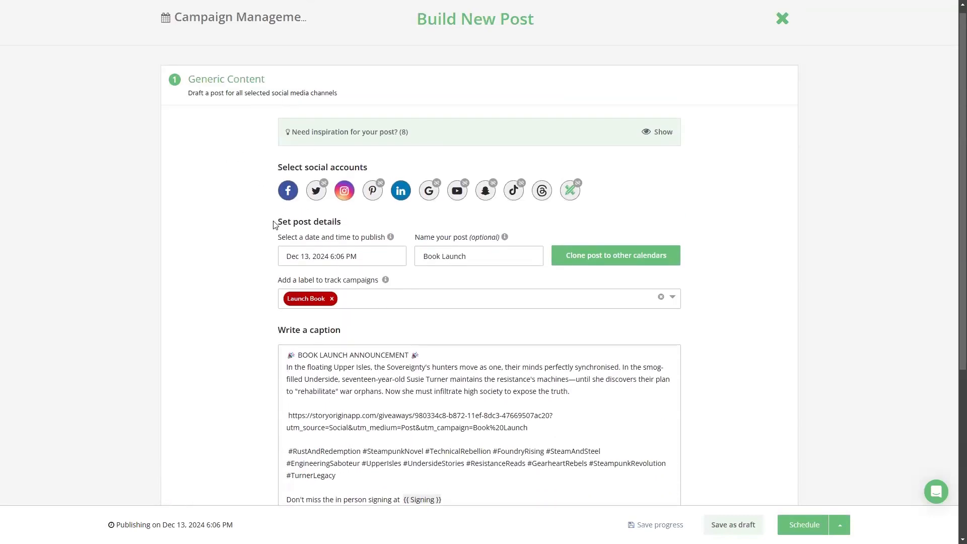
pyautogui.scroll(-4, 272, 252)
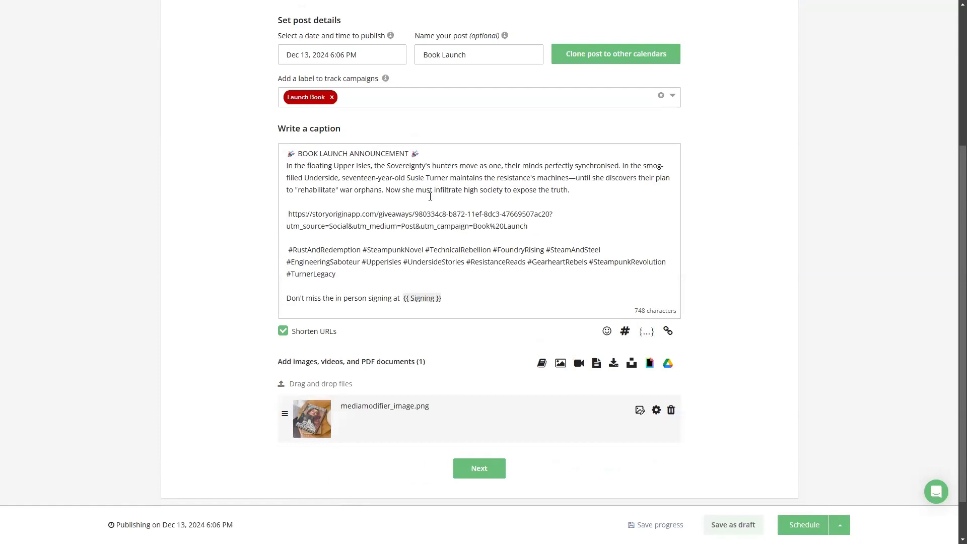
pyautogui.click(487, 474)
# Step: Examine the Facebook preview, its customisation options and optimization tips, and open the LinkedIn version of the post
pyautogui.scroll(3, 492, 312)
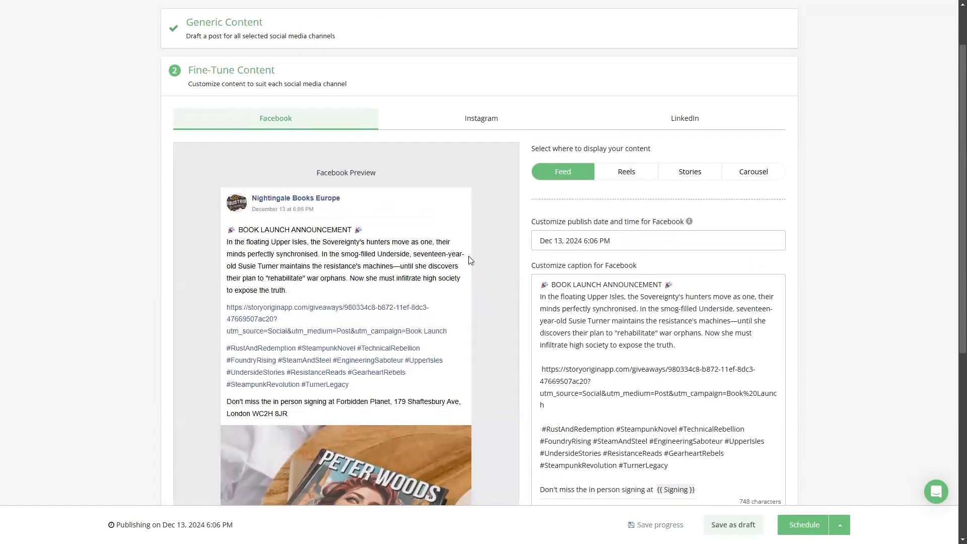
pyautogui.scroll(-4, 468, 260)
pyautogui.scroll(-2, 469, 261)
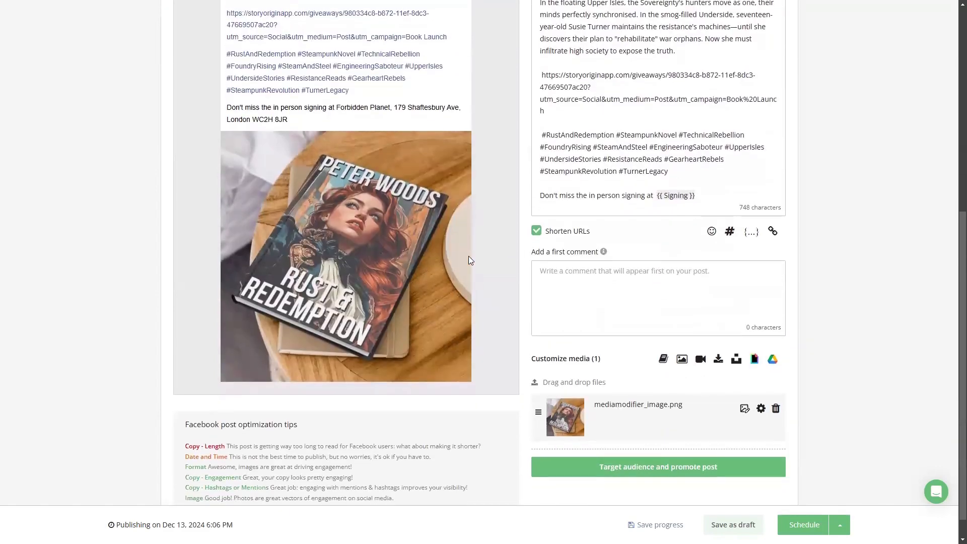
pyautogui.scroll(2, 469, 260)
pyautogui.scroll(-2, 468, 261)
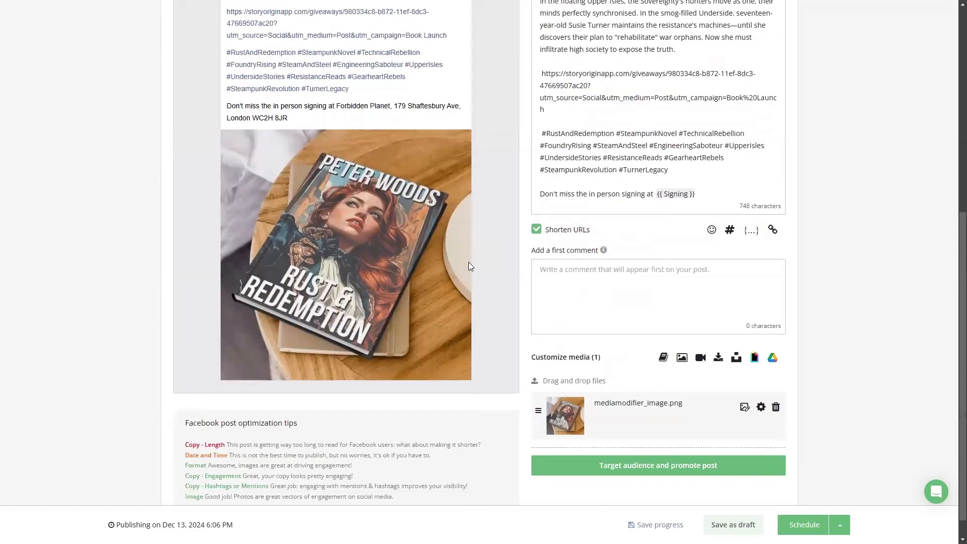
pyautogui.scroll(3, 512, 323)
pyautogui.scroll(2, 481, 304)
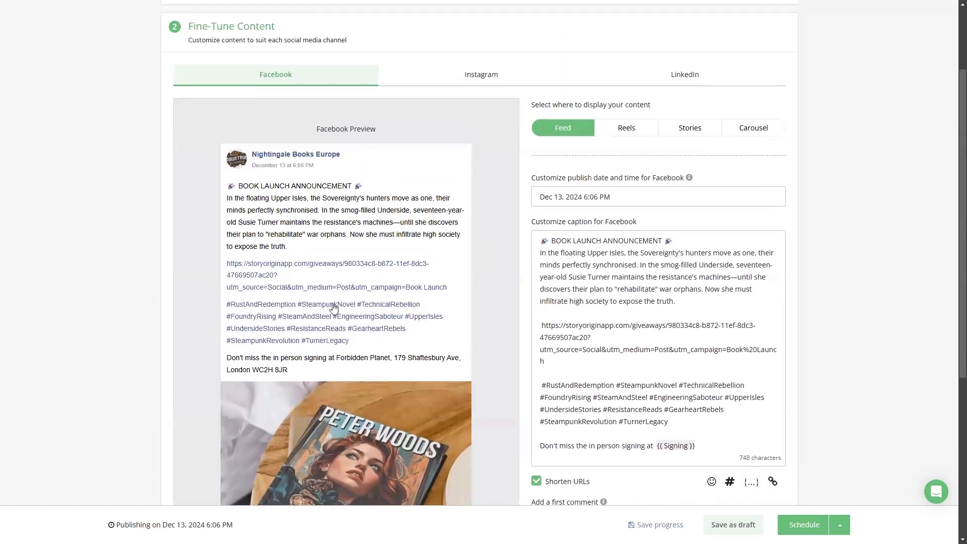
pyautogui.scroll(-4, 509, 301)
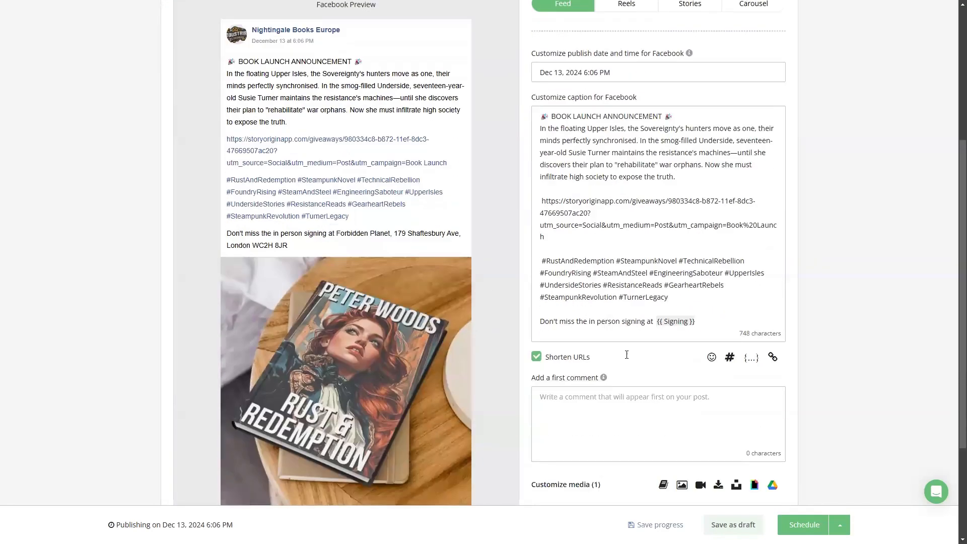
pyautogui.scroll(4, 566, 393)
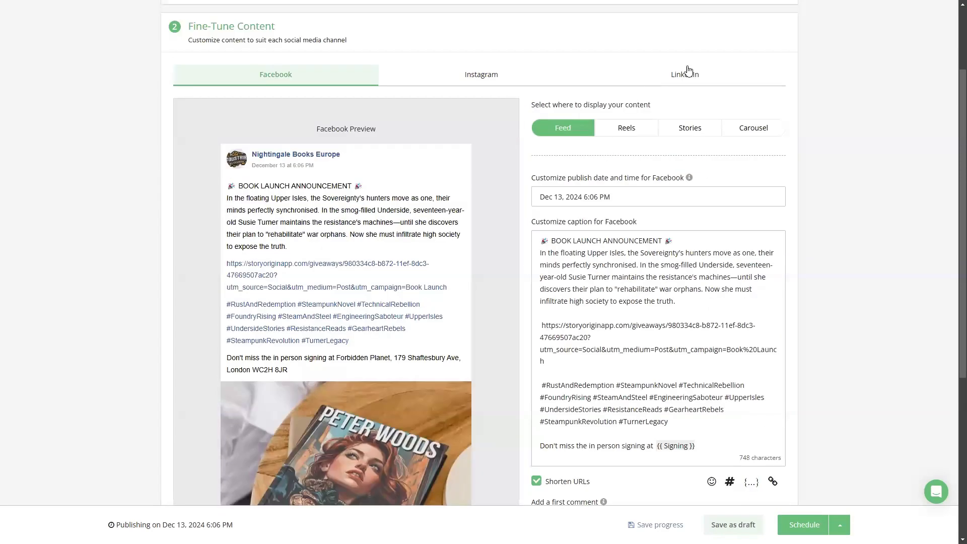
pyautogui.click(691, 78)
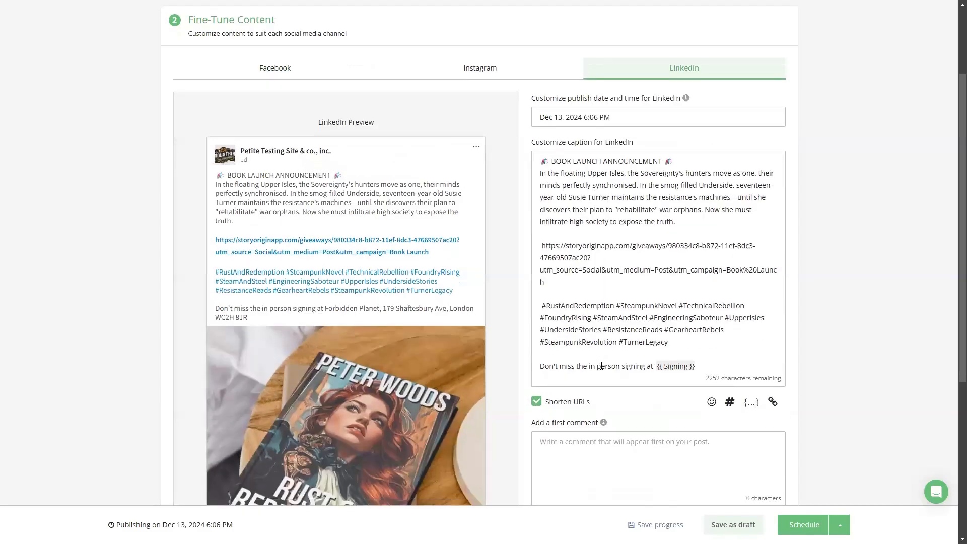
# Step: Replace the tracked link in the Instagram caption with "Link in bio" followed by a pointing-hand emoji
pyautogui.scroll(-4, 506, 270)
pyautogui.scroll(4, 505, 271)
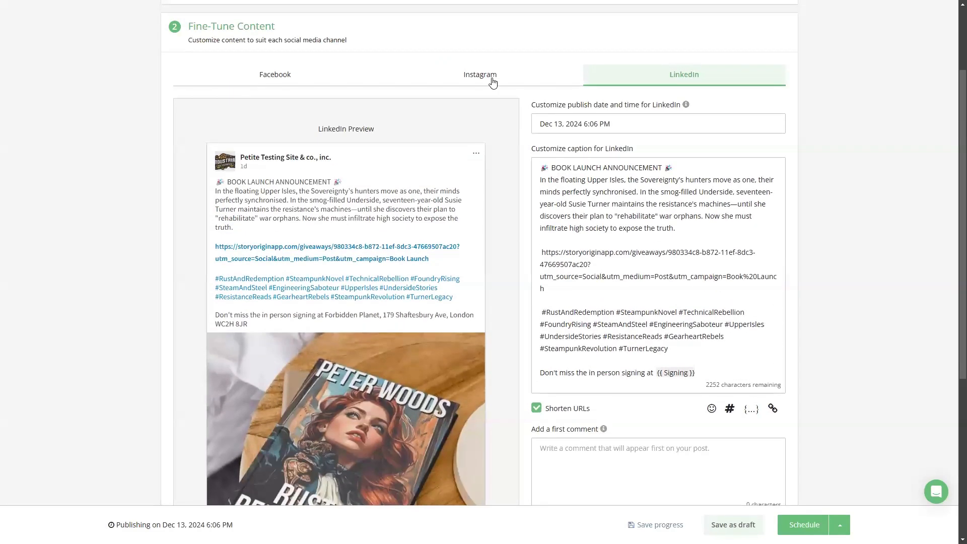
pyautogui.click(491, 80)
pyautogui.scroll(-2, 794, 315)
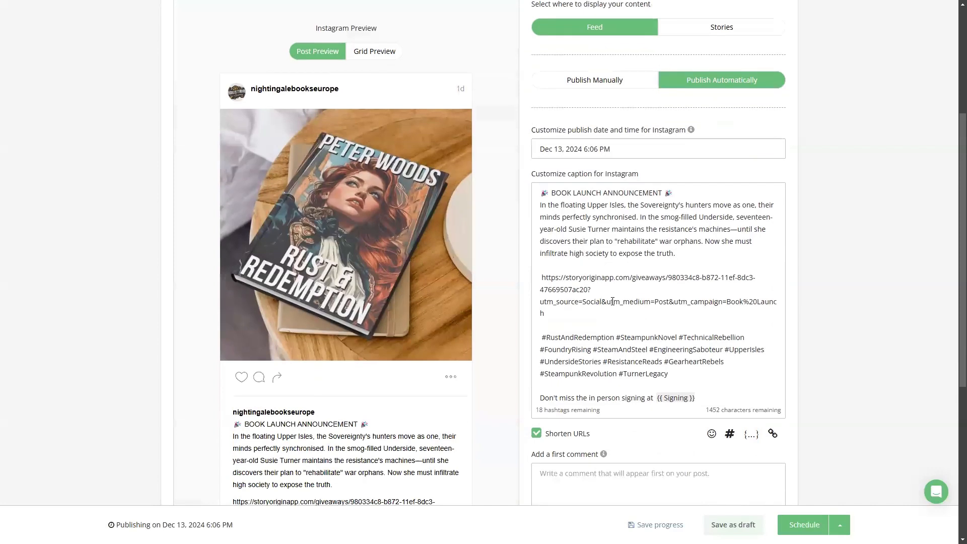
pyautogui.moveTo(545, 313); pyautogui.dragTo(536, 281)
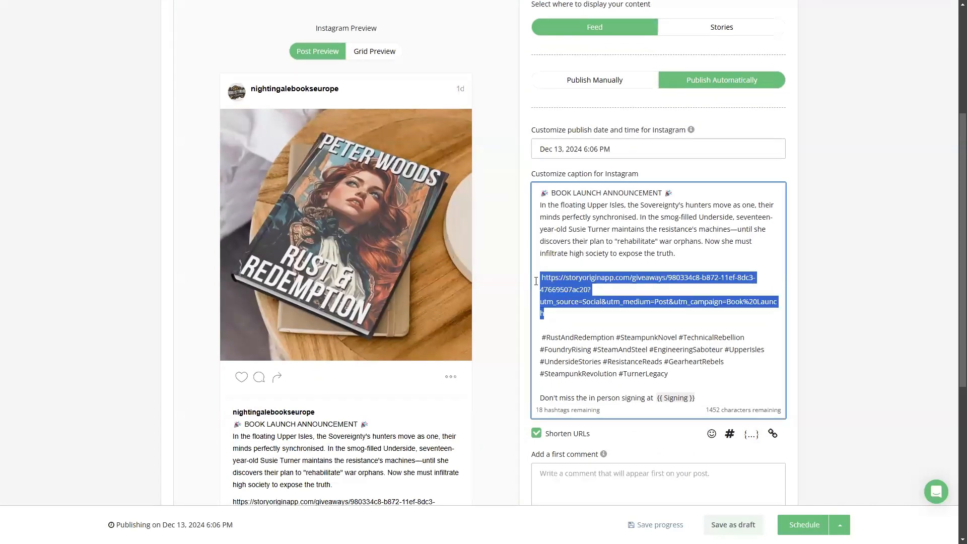
pyautogui.press('BackSpace')
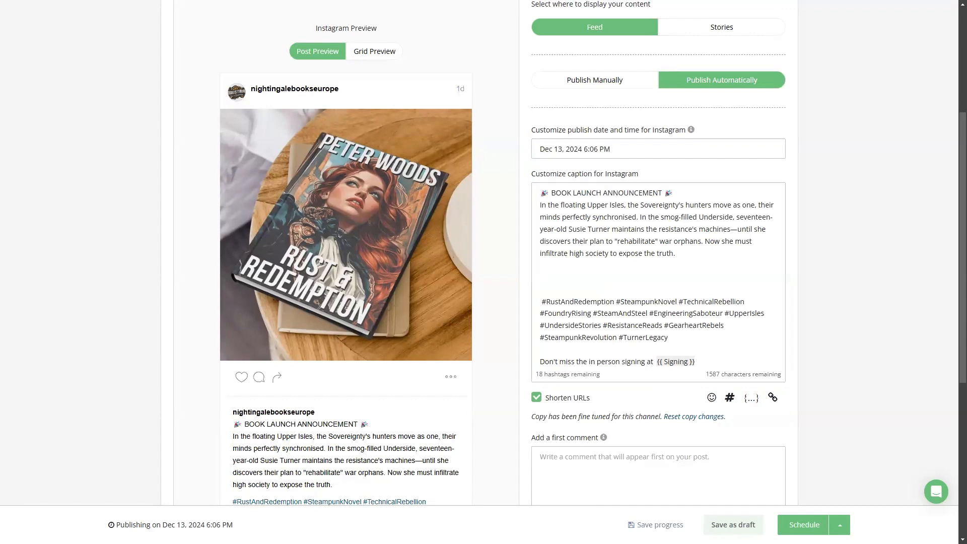
pyautogui.click(595, 279)
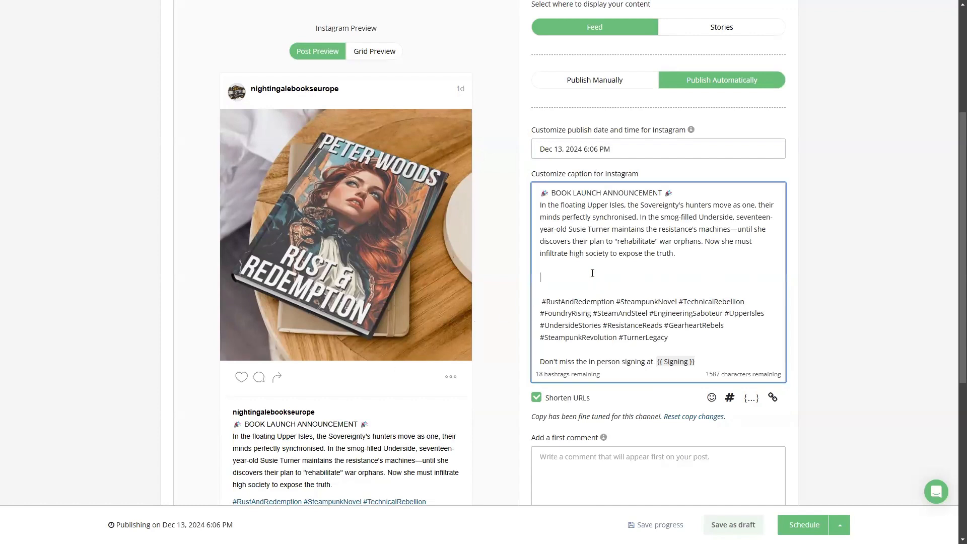
pyautogui.write('Link in bio 👆')
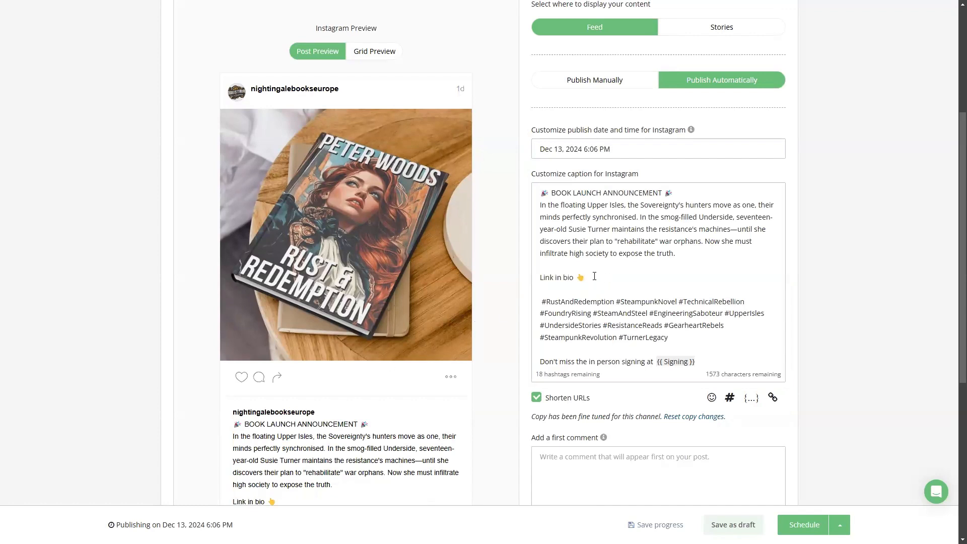
# Step: Review the rest of the Instagram version, and inspect the audience targeting and promotion options for the Facebook version
pyautogui.scroll(-6, 505, 277)
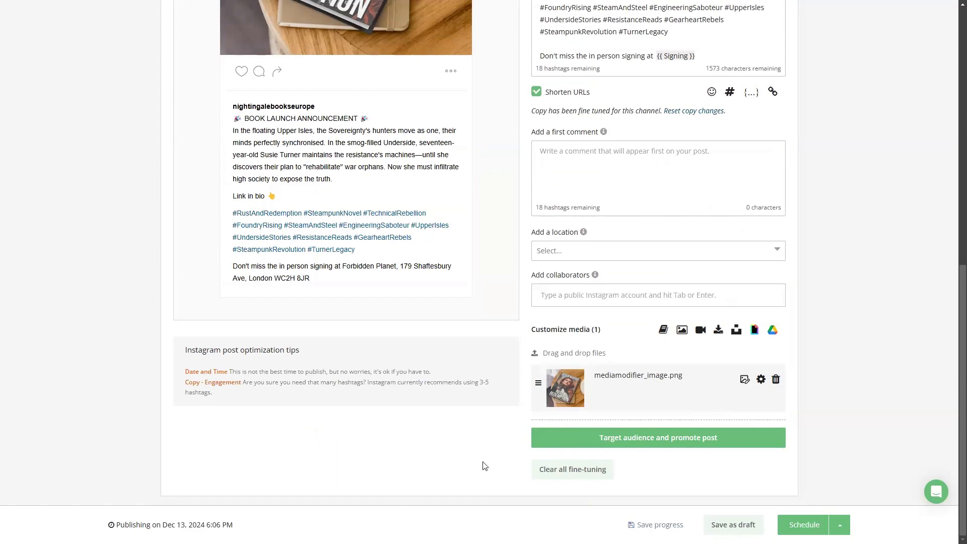
pyautogui.scroll(4, 474, 387)
pyautogui.scroll(5, 473, 387)
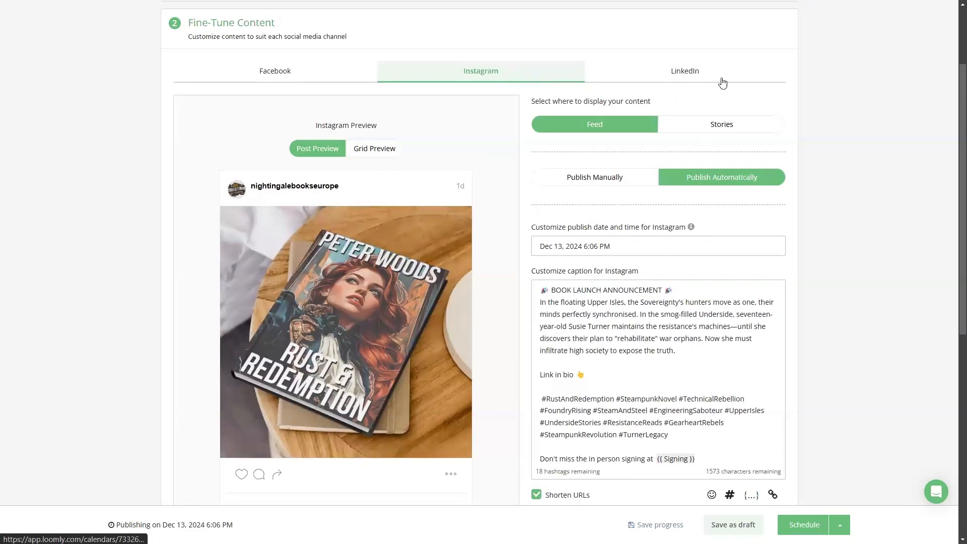
pyautogui.click(312, 80)
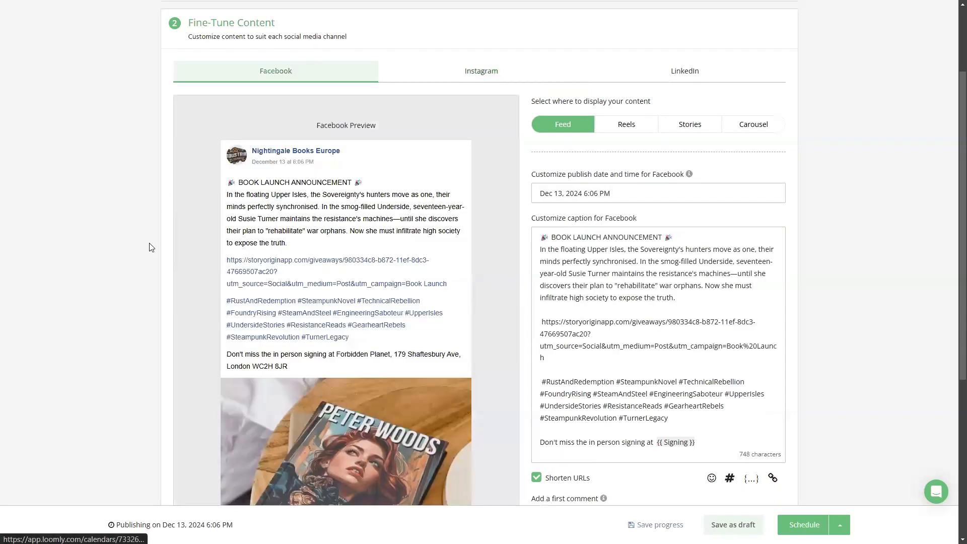
pyautogui.scroll(-5, 512, 272)
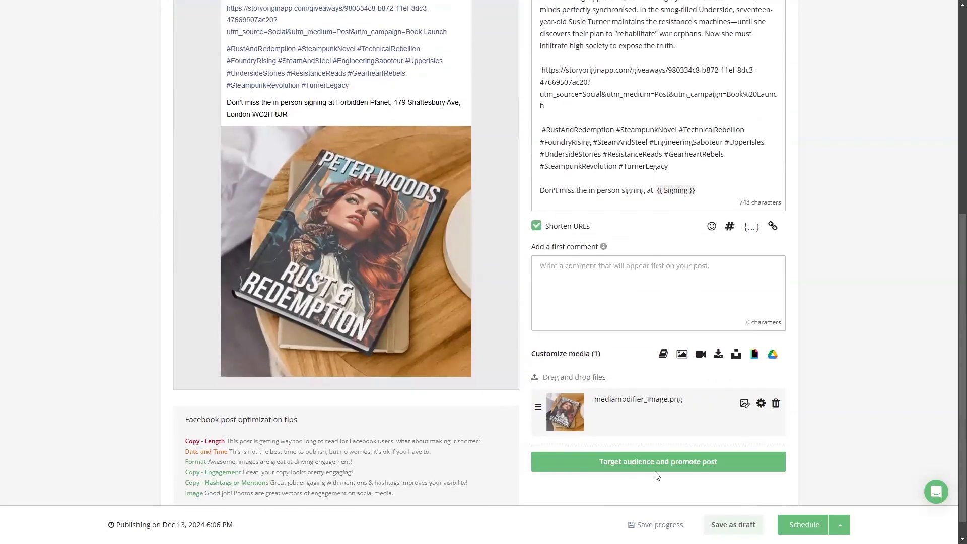
pyautogui.click(674, 462)
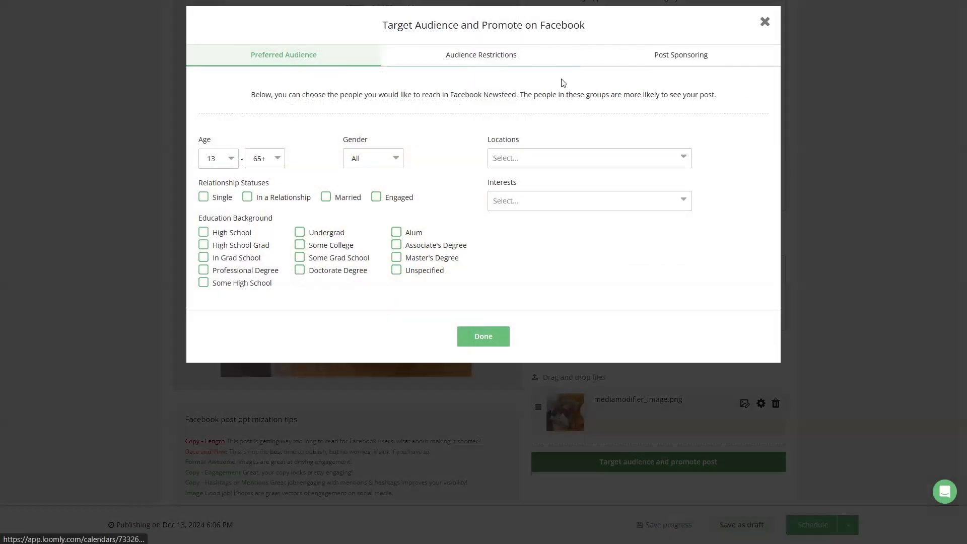
pyautogui.click(489, 339)
# Step: Schedule the Book Launch post for Dec 13, 2024 6:06 PM
pyautogui.scroll(-1, 892, 361)
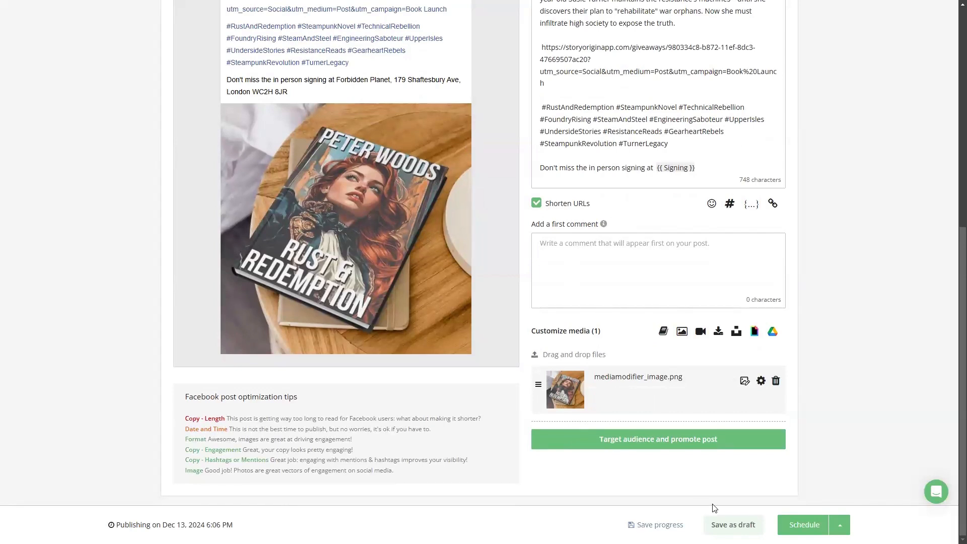
pyautogui.click(735, 524)
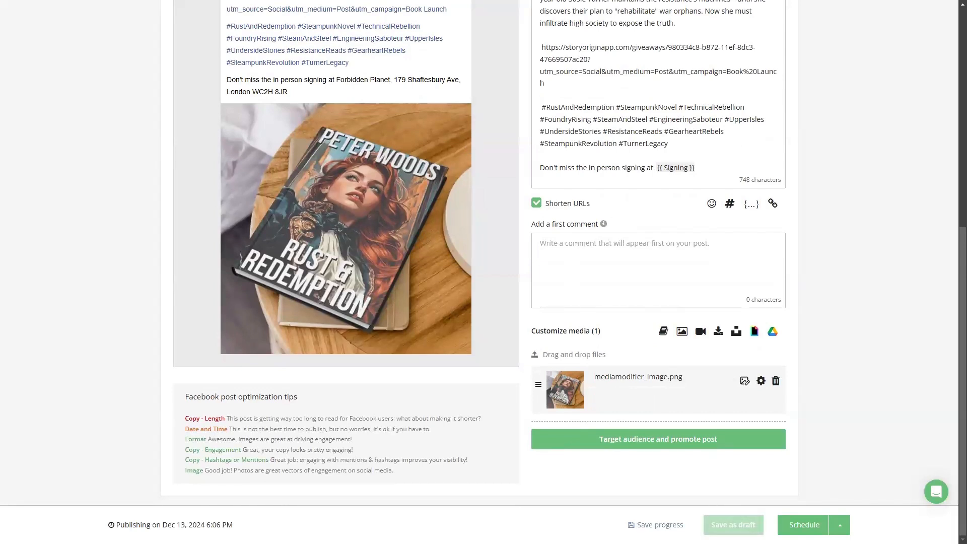
pyautogui.click(840, 524)
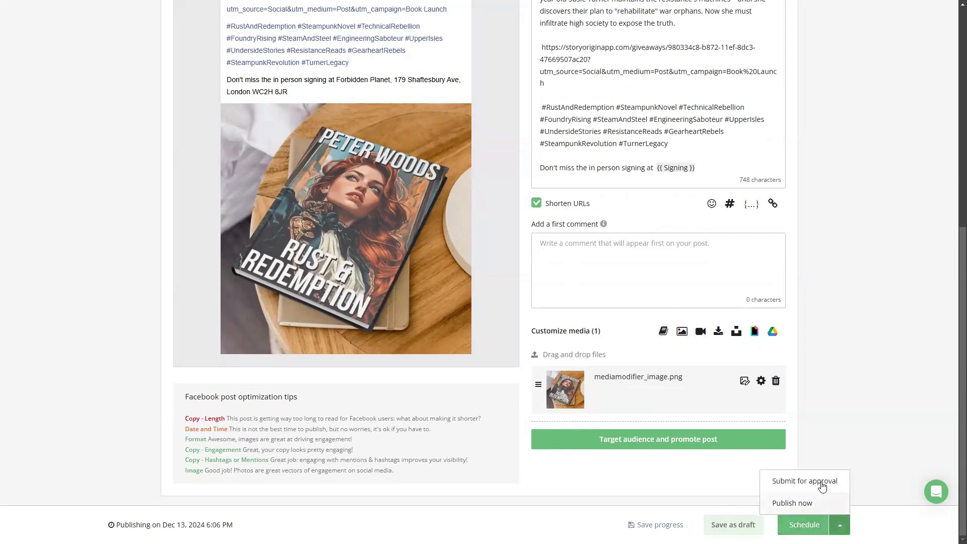
pyautogui.click(787, 508)
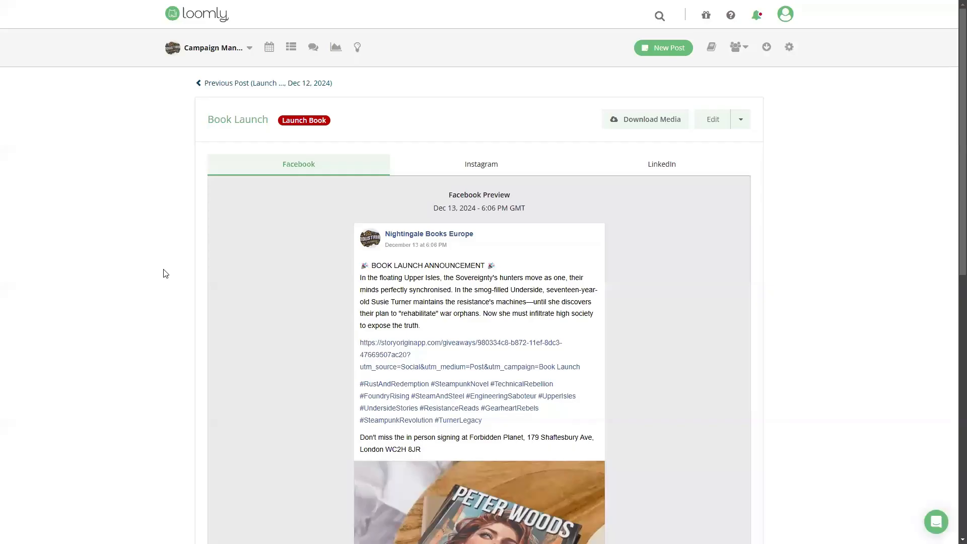
# Step: Review the scheduled post's Facebook, Instagram and LinkedIn previews, checking the signing location filled in by the custom field
pyautogui.scroll(-3, 451, 289)
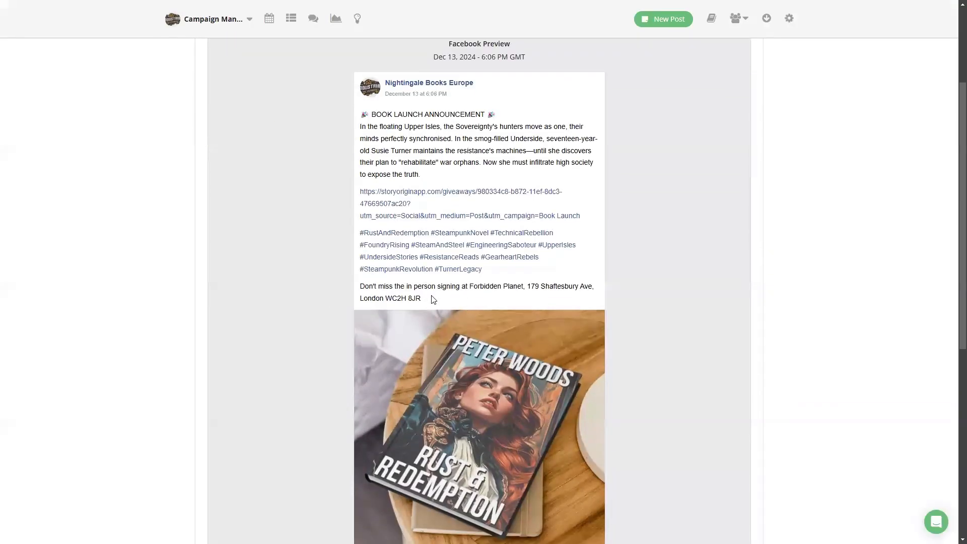
pyautogui.moveTo(502, 289); pyautogui.dragTo(509, 285)
pyautogui.click(745, 290)
pyautogui.moveTo(493, 292); pyautogui.dragTo(492, 306)
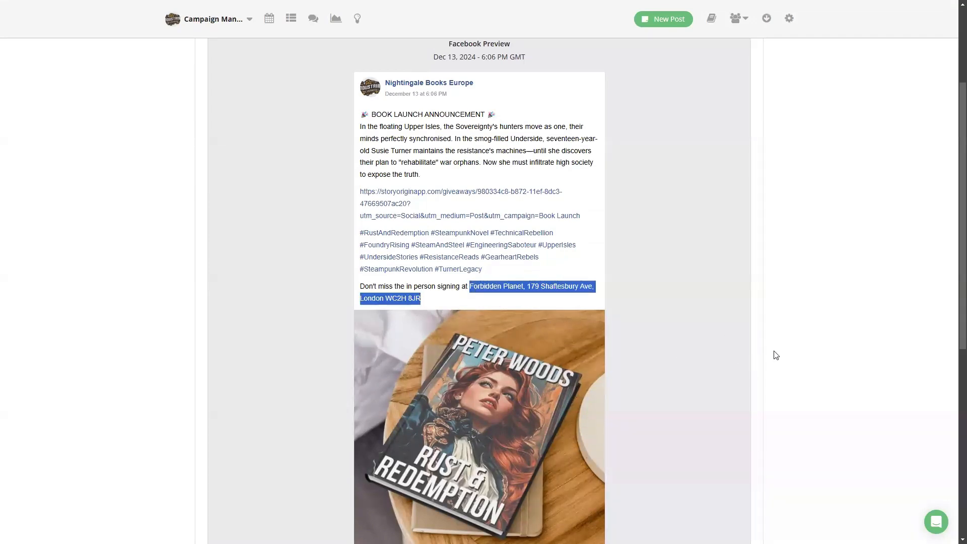
pyautogui.scroll(-4, 776, 355)
pyautogui.scroll(6, 757, 350)
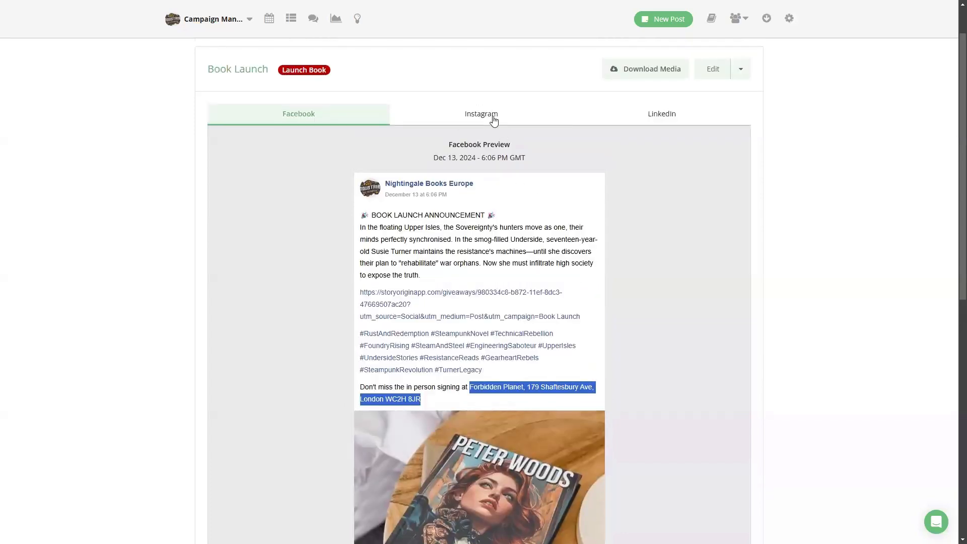
pyautogui.click(494, 120)
pyautogui.click(661, 122)
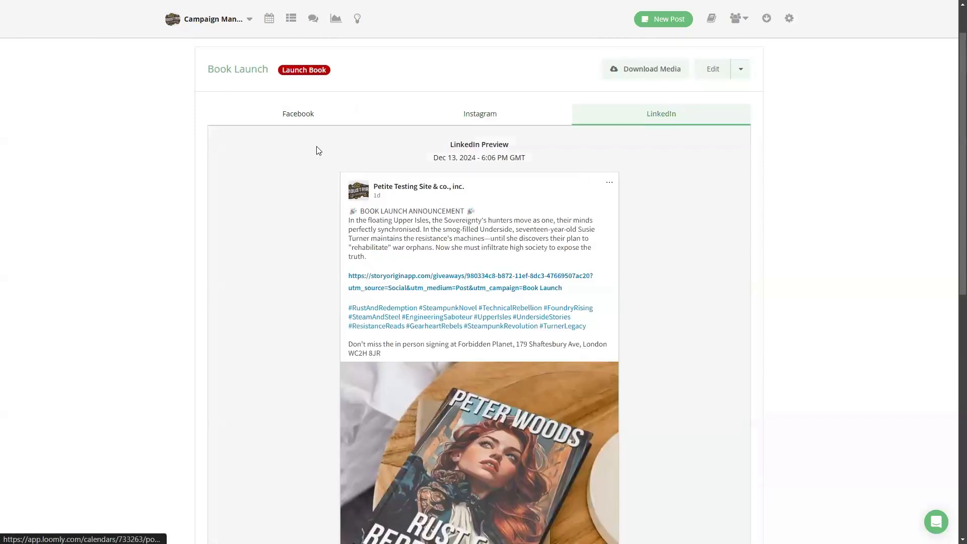
pyautogui.click(304, 118)
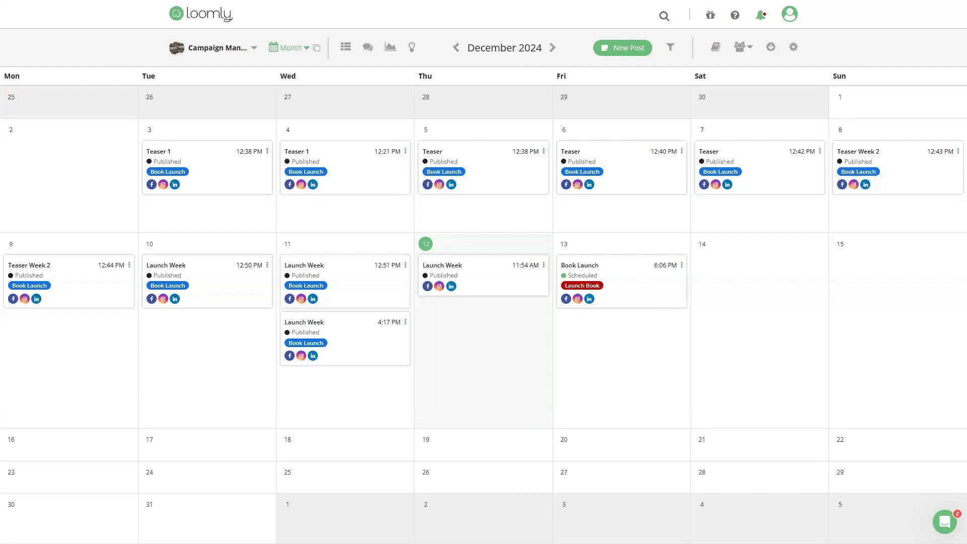
# Step: Filter the December 2024 calendar to show only posts labelled Book Launch
pyautogui.click(675, 49)
pyautogui.click(384, 203)
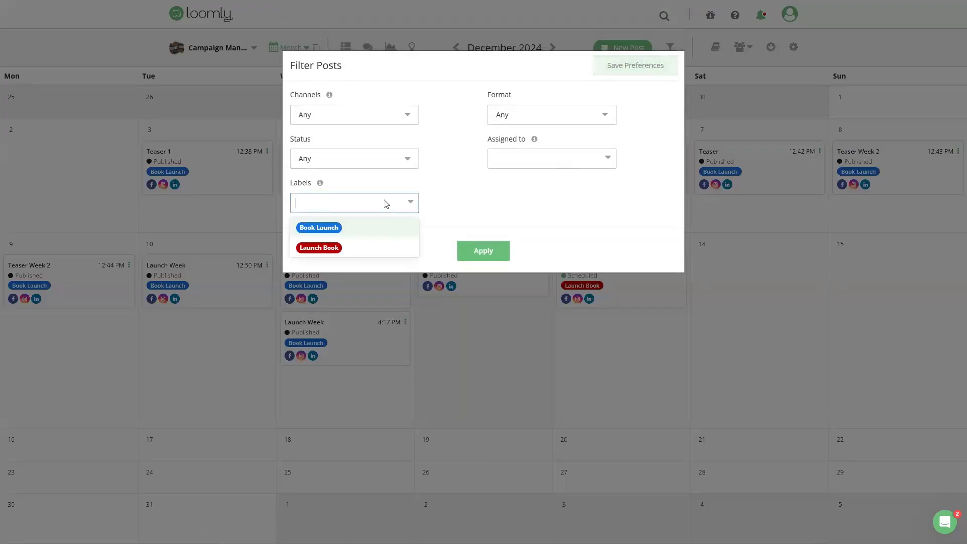
pyautogui.click(335, 226)
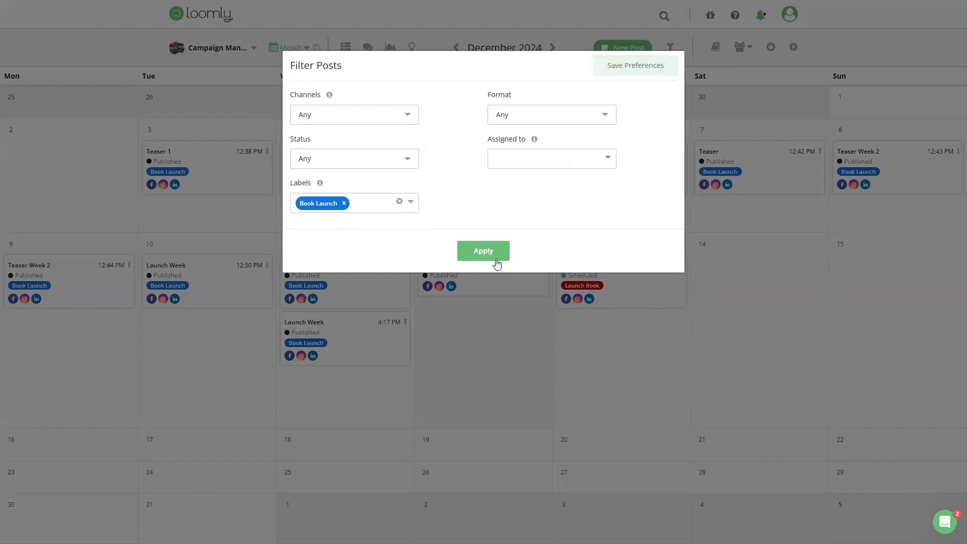
pyautogui.click(478, 253)
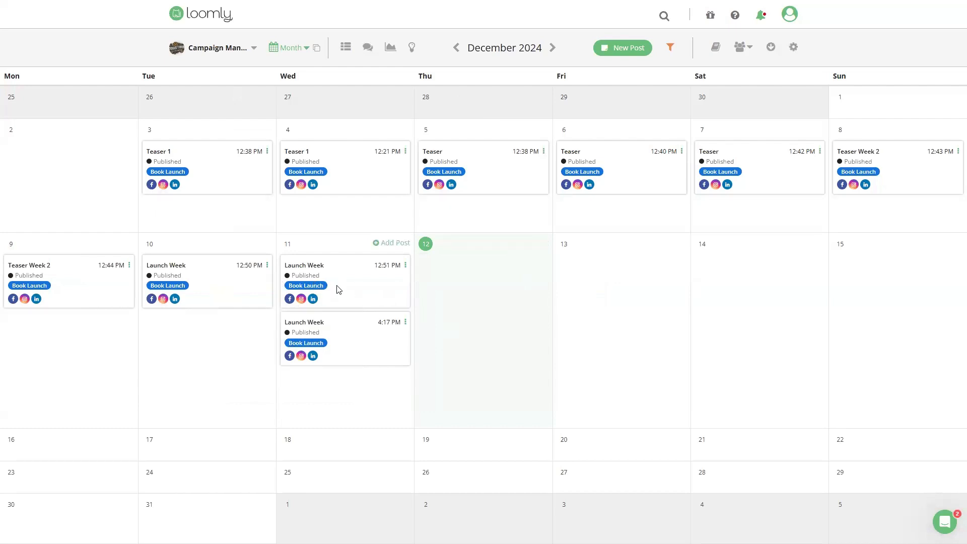
# Step: Remove the Book Launch label filter from the calendar
pyautogui.click(669, 48)
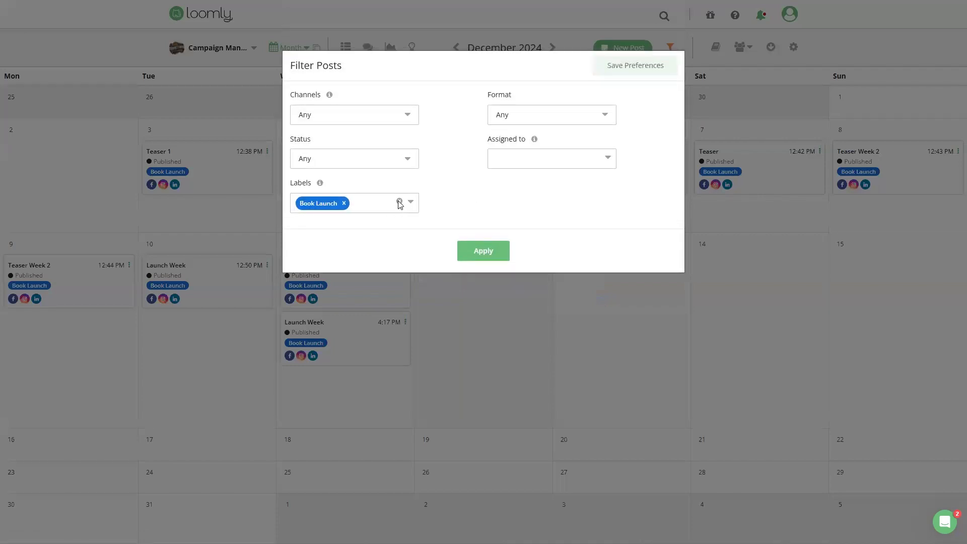
pyautogui.click(398, 202)
pyautogui.click(482, 252)
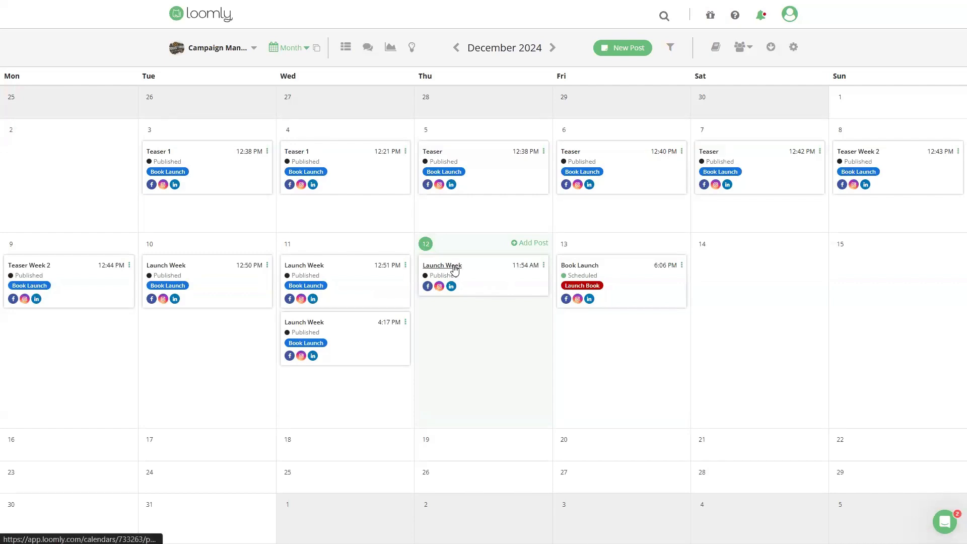
# Step: Add the Book Launch label to the published Launch Week post of December 12 and save it
pyautogui.click(543, 272)
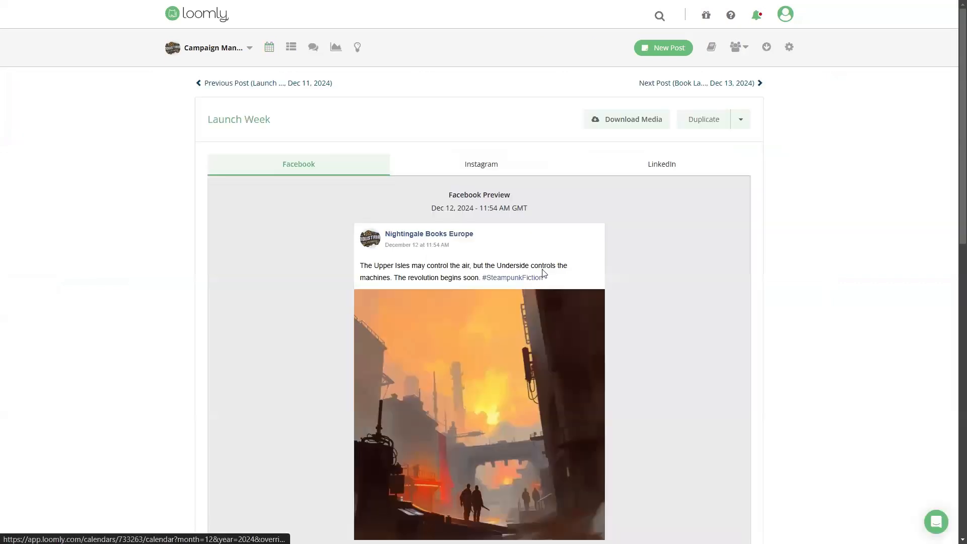
pyautogui.click(741, 121)
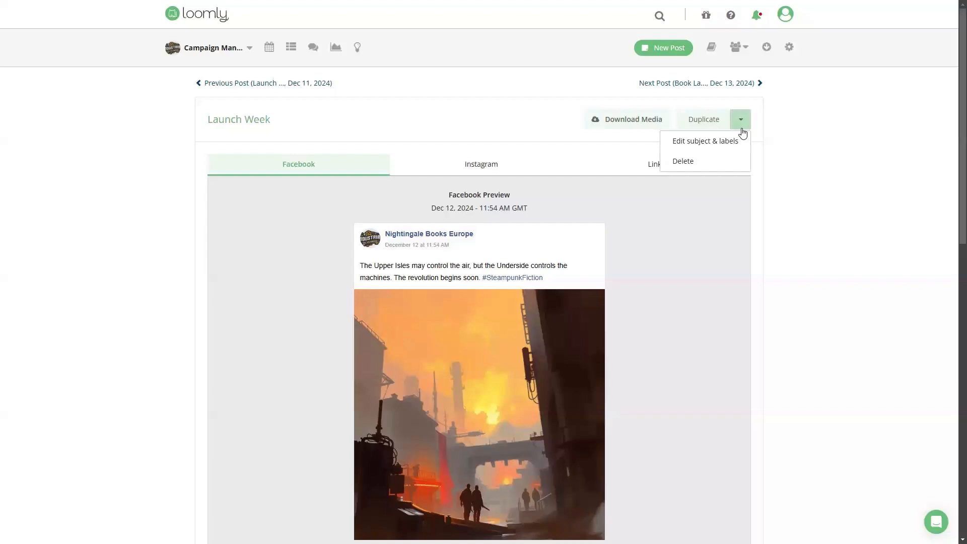
pyautogui.click(705, 141)
pyautogui.click(406, 156)
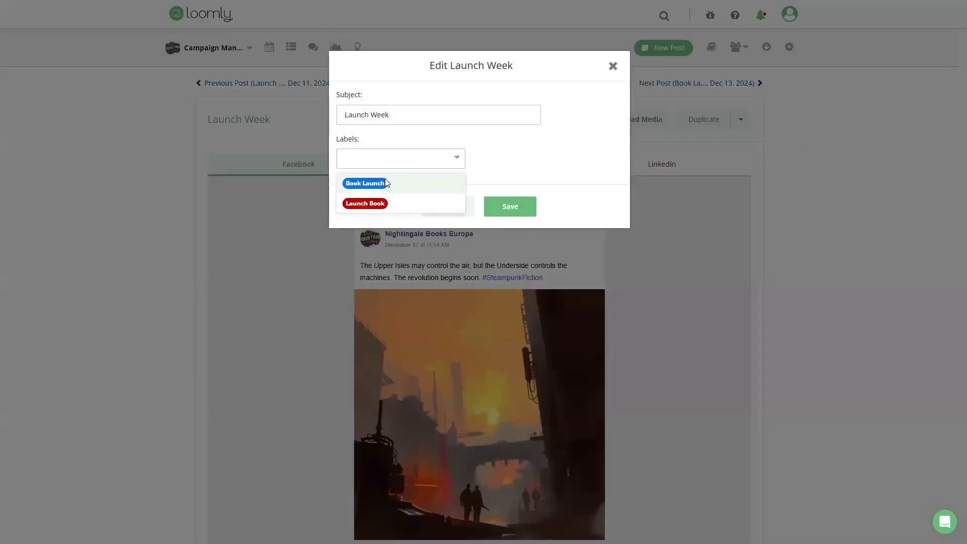
pyautogui.click(365, 183)
pyautogui.click(524, 210)
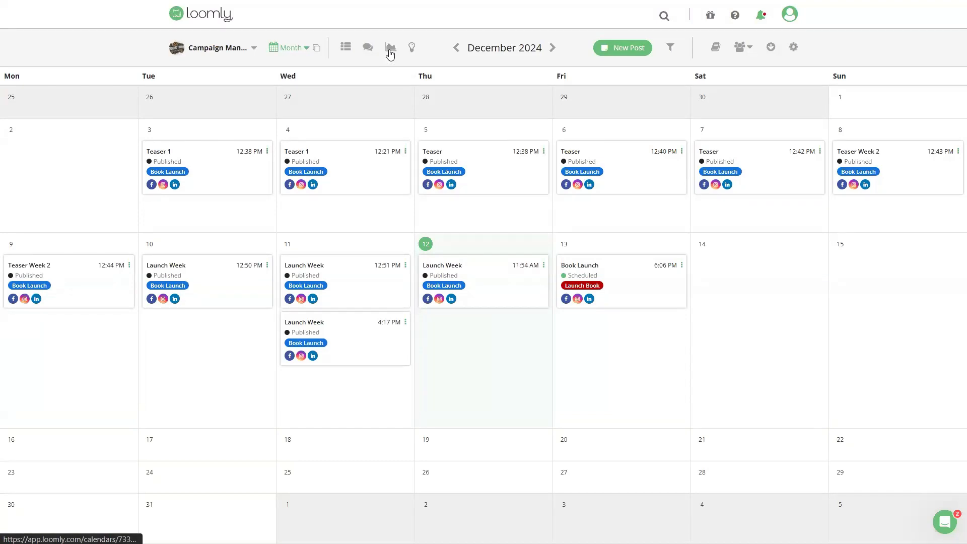
# Step: Open the calendar's analytics and examine the Facebook account overview and post metrics
pyautogui.click(390, 49)
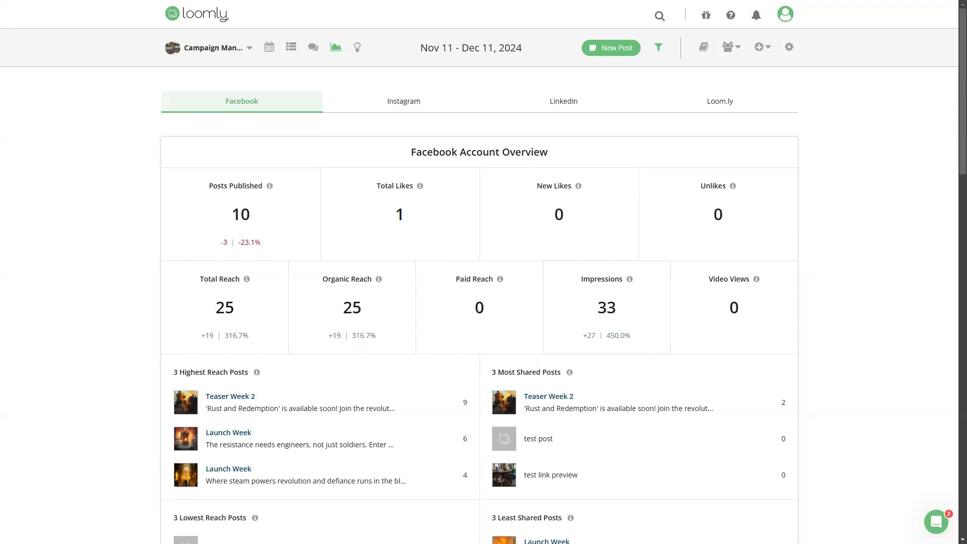
pyautogui.scroll(-2, 416, 280)
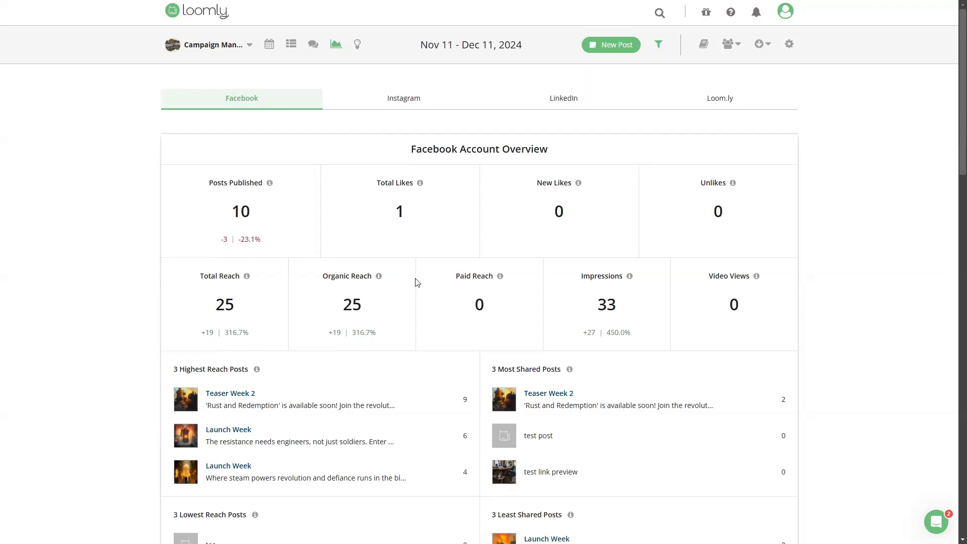
pyautogui.scroll(-10, 417, 286)
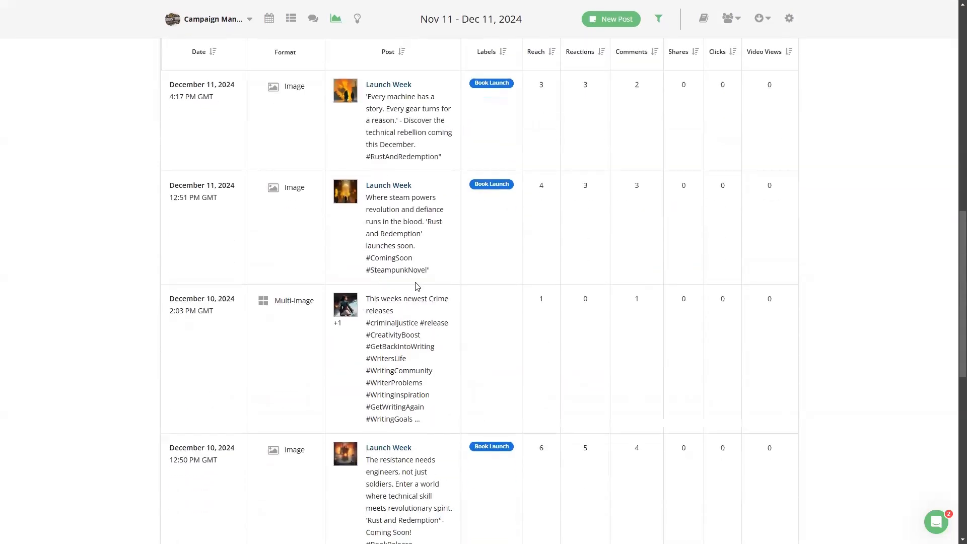
pyautogui.scroll(5, 416, 282)
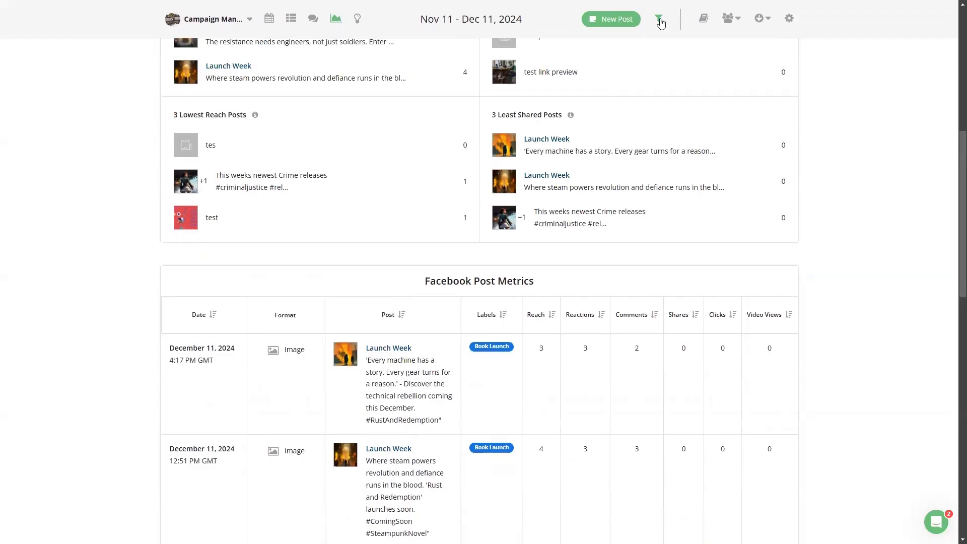
# Step: Filter the analytics to posts labelled Book Launch for the last 30 days, compared with the previous period
pyautogui.click(659, 20)
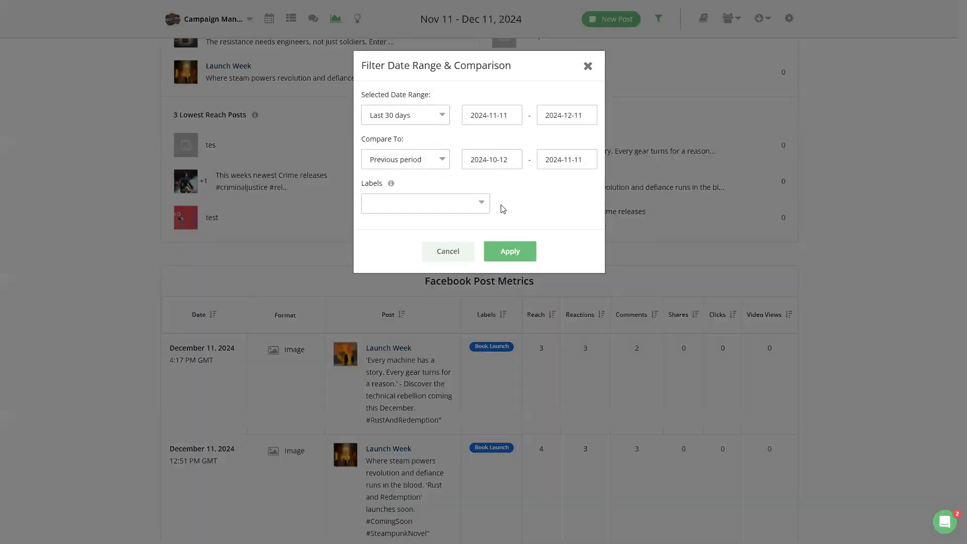
pyautogui.click(467, 210)
pyautogui.click(423, 225)
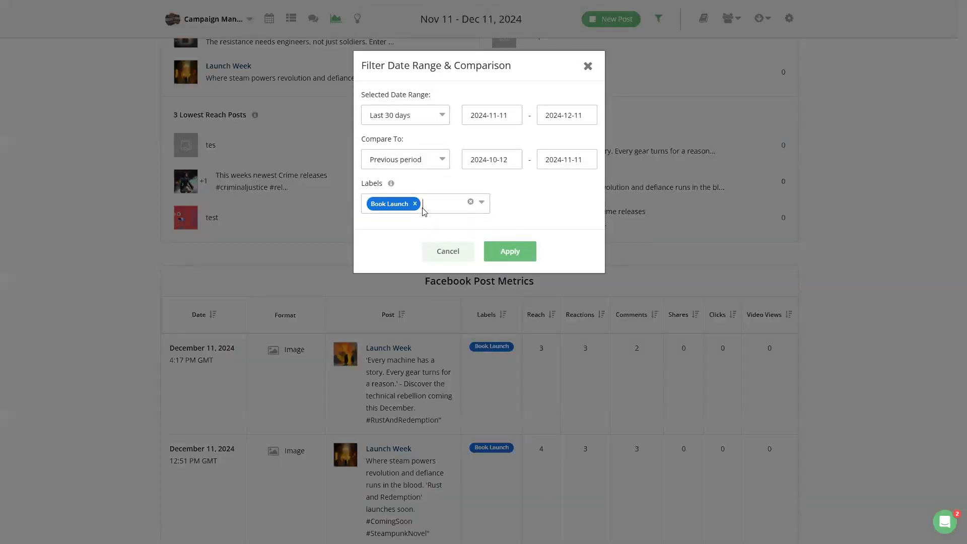
pyautogui.click(510, 251)
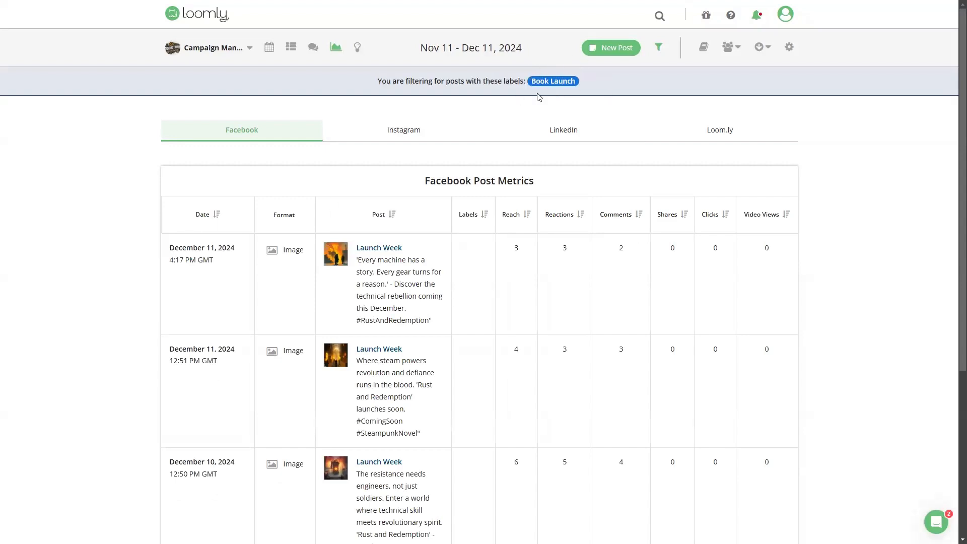
# Step: Review the filtered Facebook post metrics and open the analytics export and reporting options
pyautogui.scroll(-4, 428, 253)
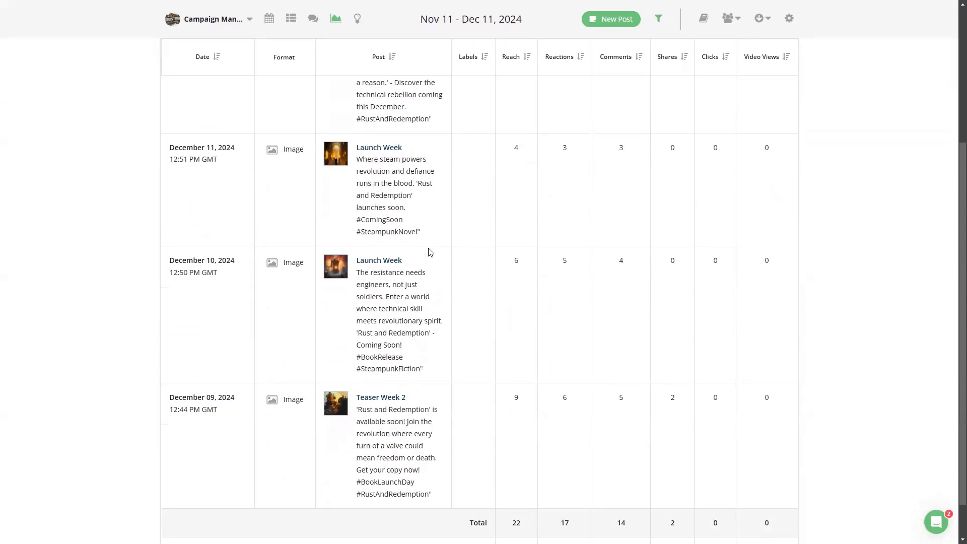
pyautogui.scroll(2, 385, 230)
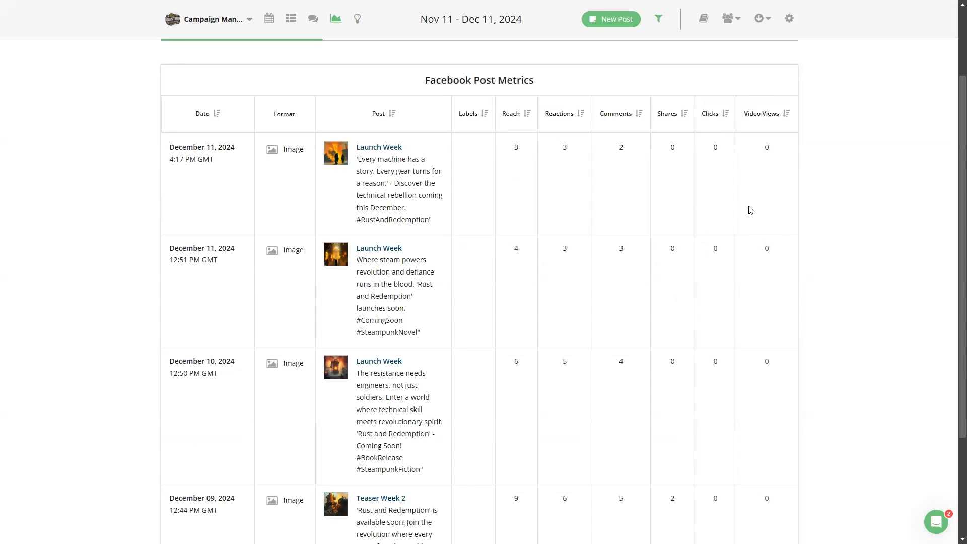
pyautogui.click(770, 21)
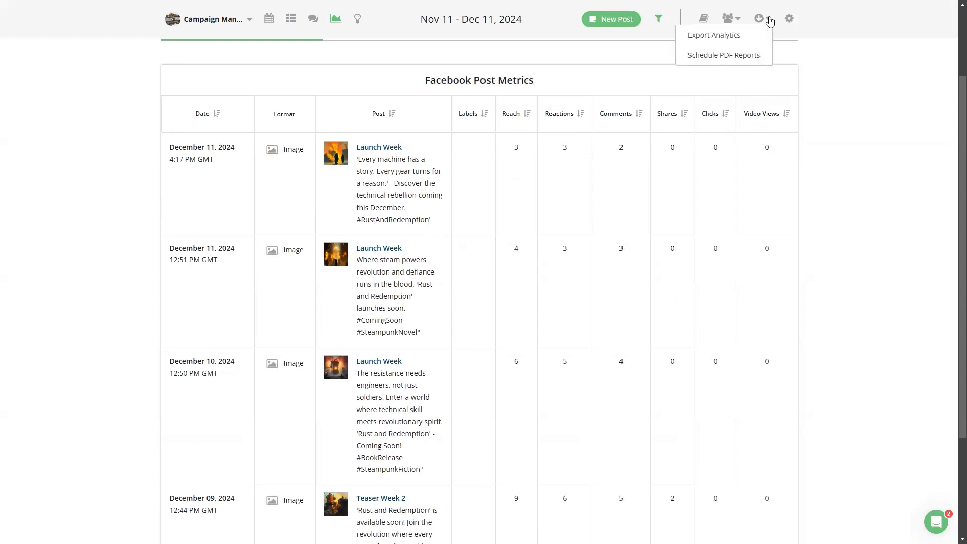